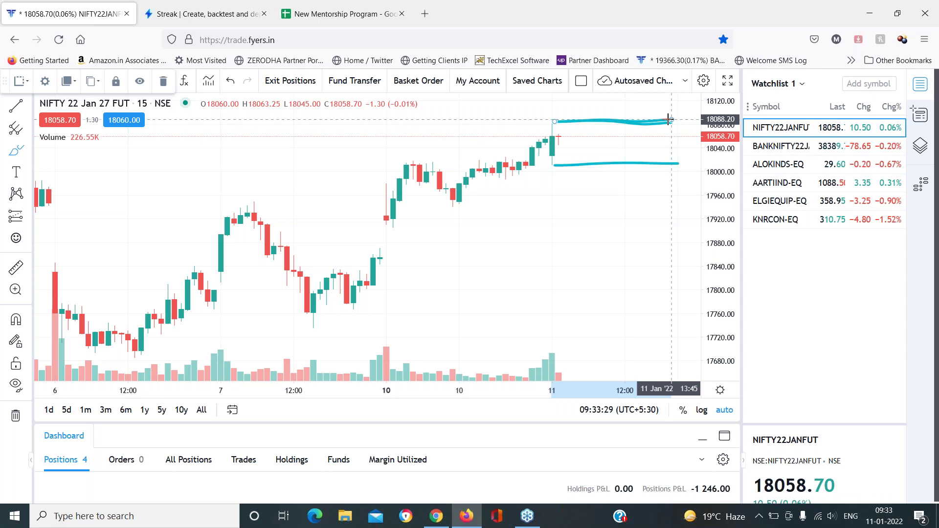
Step: Clear the freehand brush lines from the 15-minute NIFTY futures chart
left_click_drag(668, 119, 670, 119)
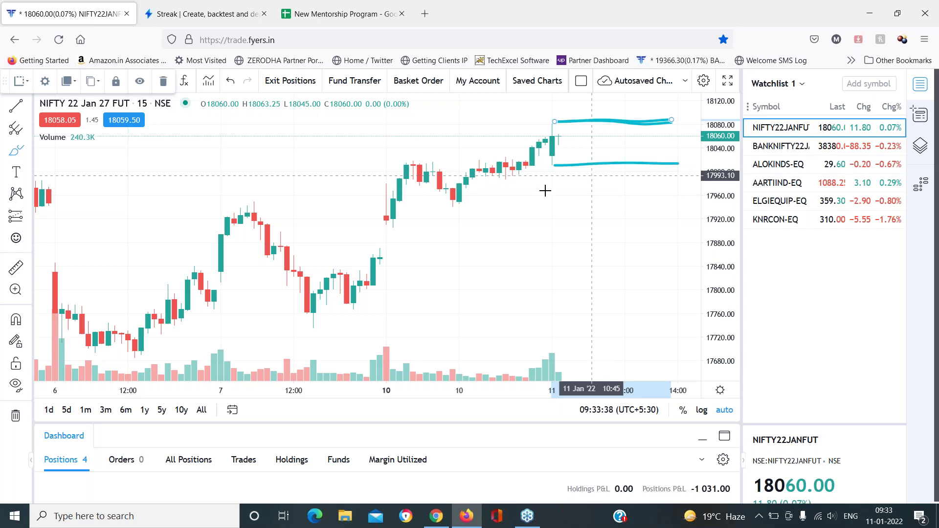
left_click(28, 419)
left_click(73, 413)
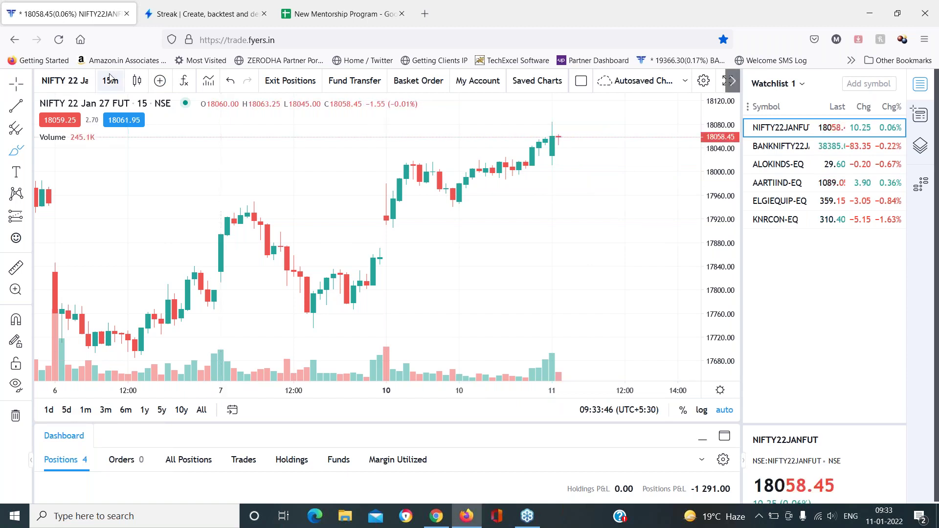
Step: Set the NIFTY futures chart to the 1-hour timeframe and inspect its price history back to late October
left_click(110, 81)
left_click(115, 304)
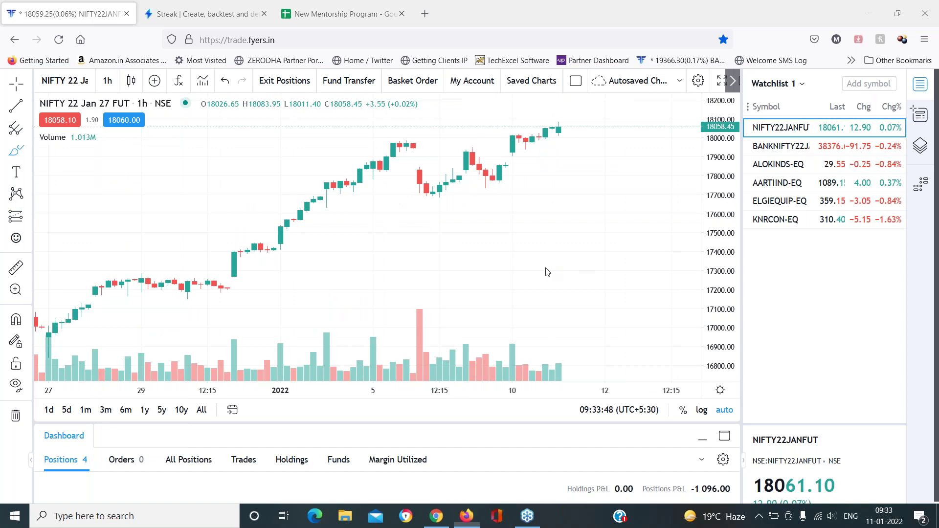
scroll(563, 164, "down", 5)
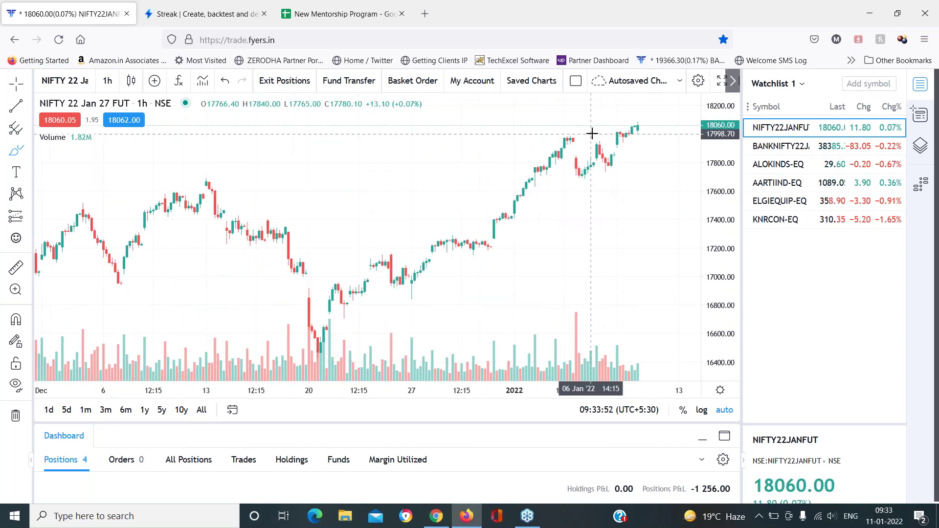
scroll(355, 355, "down", 4)
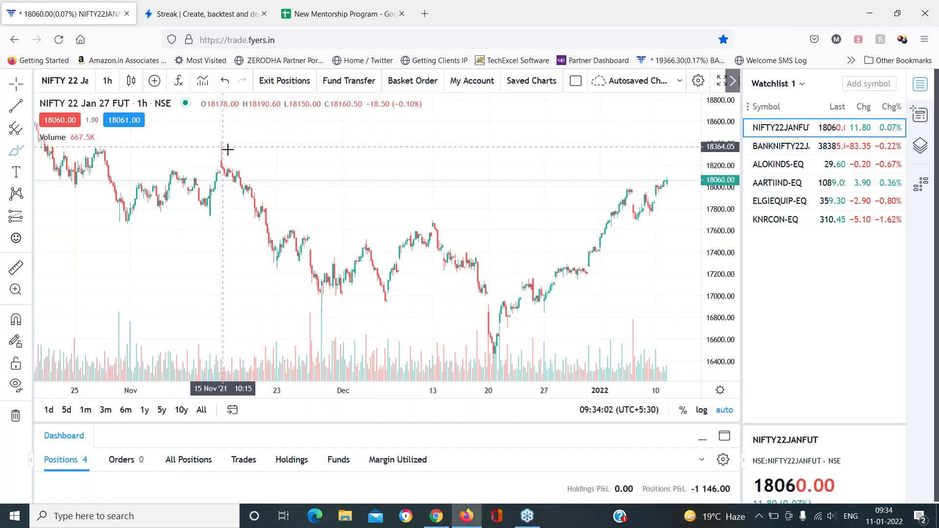
left_click(342, 14)
left_click(99, 202)
key("Left")
key("Return")
key("BackSpace")
key("BackSpace")
key("BackSpace")
key("BackSpace")
key("BackSpace")
key("BackSpace")
key("BackSpace")
key("BackSpace")
key("BackSpace")
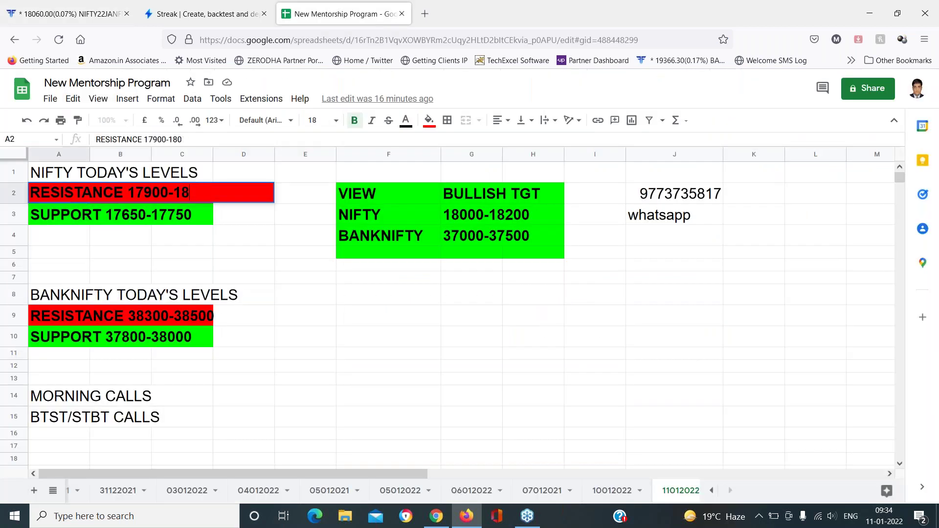
key("BackSpace")
type("8200")
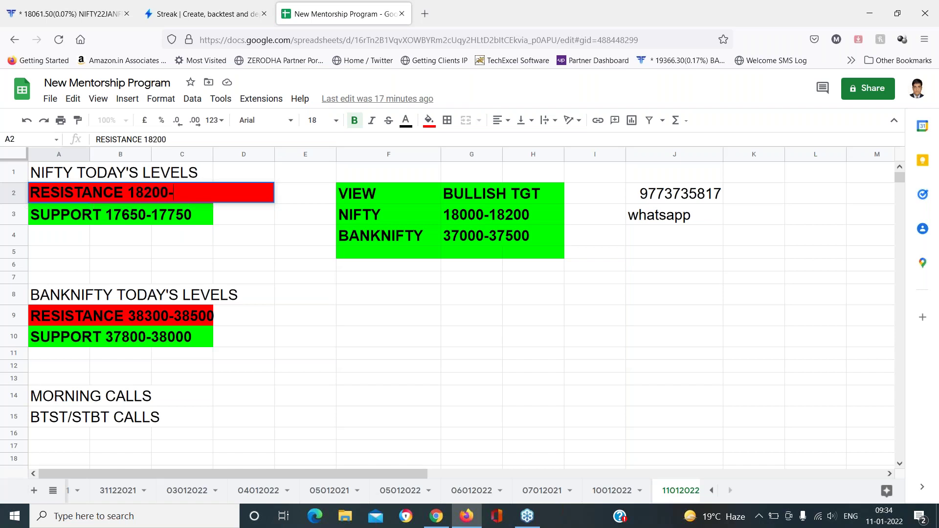
type("-18300")
key("Return")
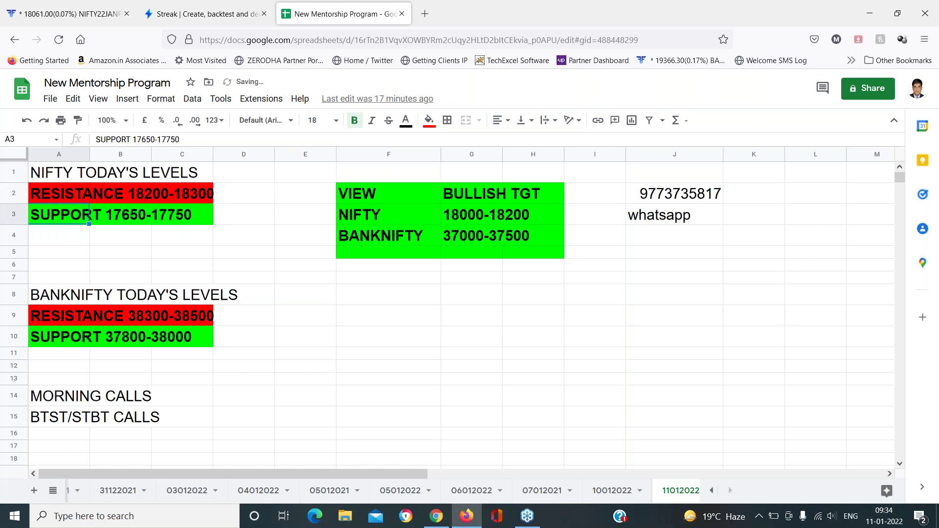
left_click(68, 14)
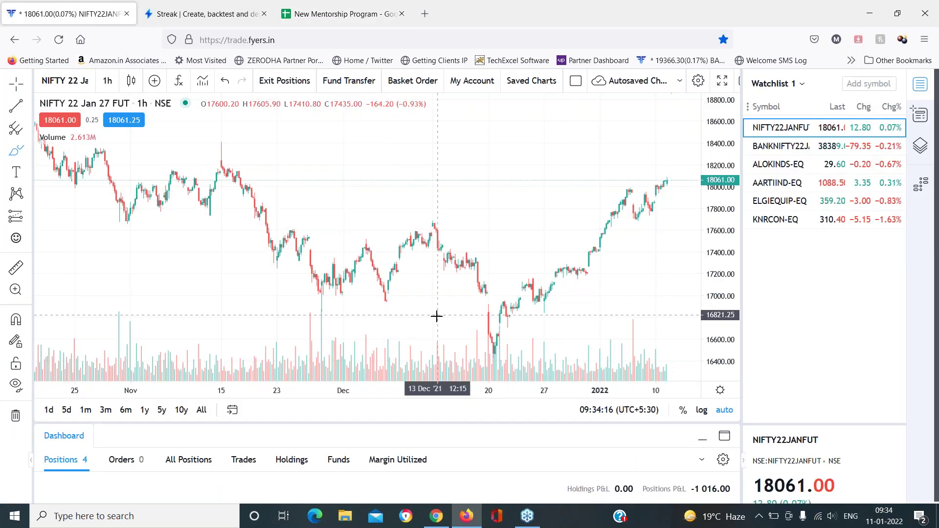
scroll(589, 149, "up", 5)
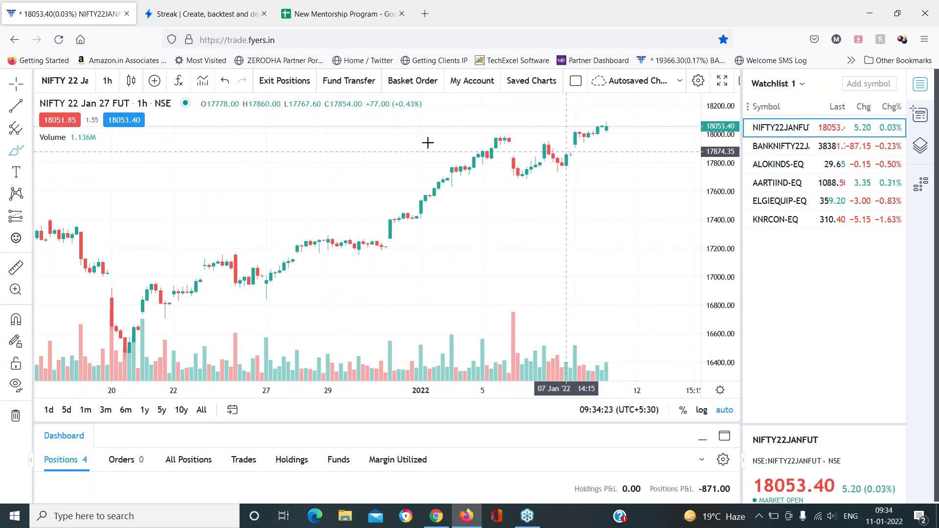
left_click(342, 14)
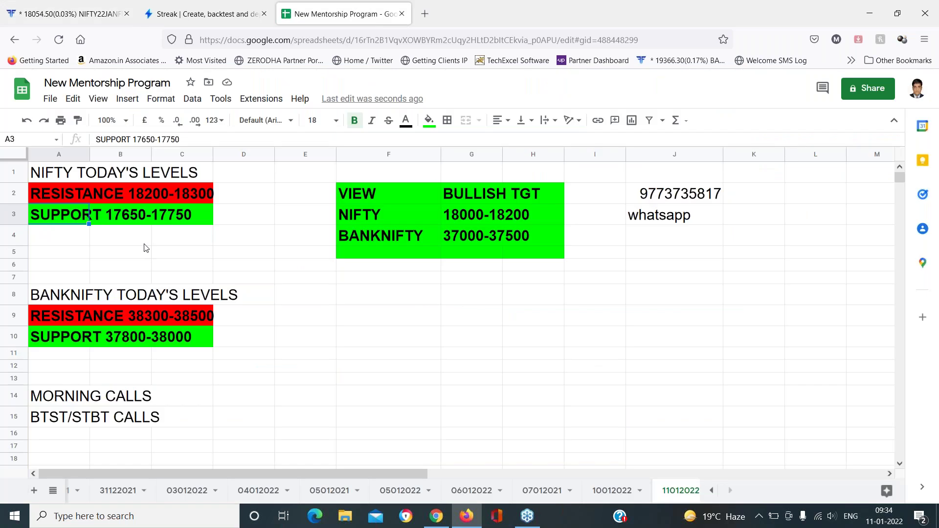
key("Return")
key("BackSpace")
key("BackSpace")
key("BackSpace")
key("BackSpace")
key("BackSpace")
key("BackSpace")
key("BackSpace")
key("BackSpace")
key("BackSpace")
type("850-17950")
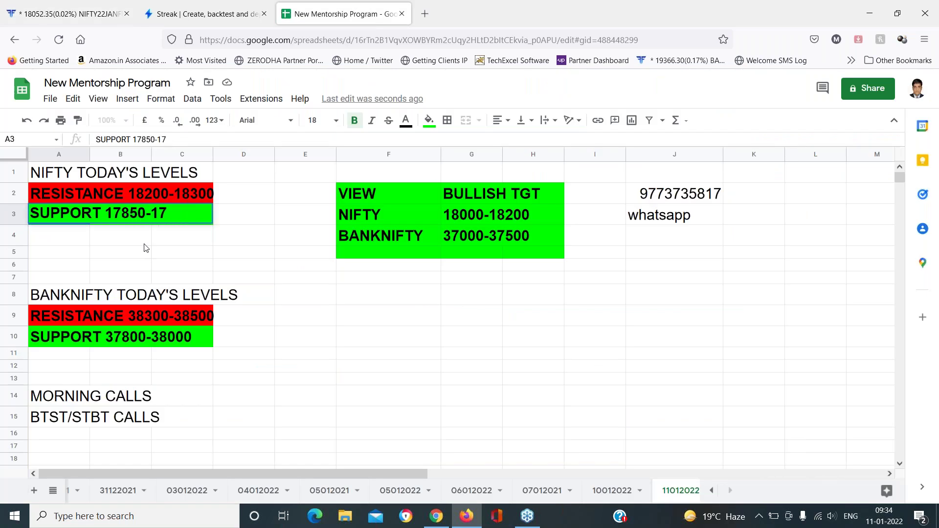
key("Return")
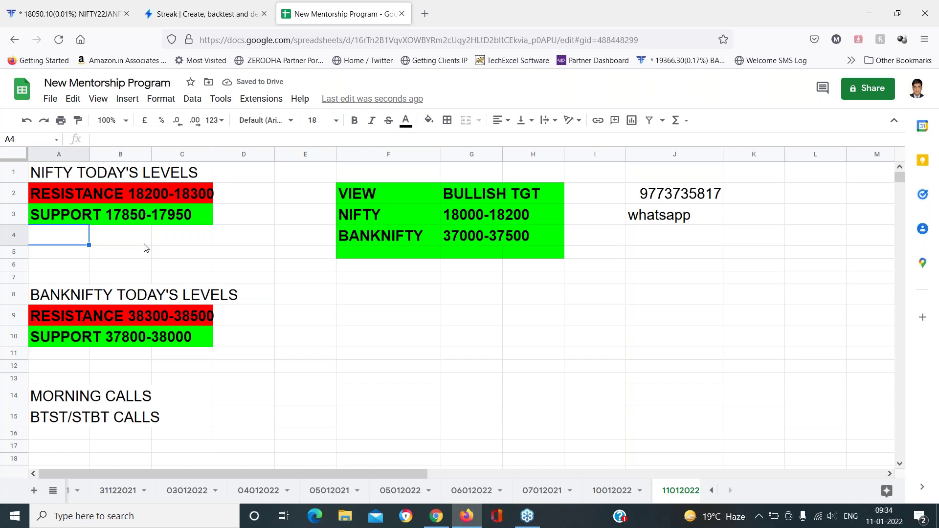
Step: Select the NIFTY bullish target range in cell G3 of the view table
key("Down")
key("Down")
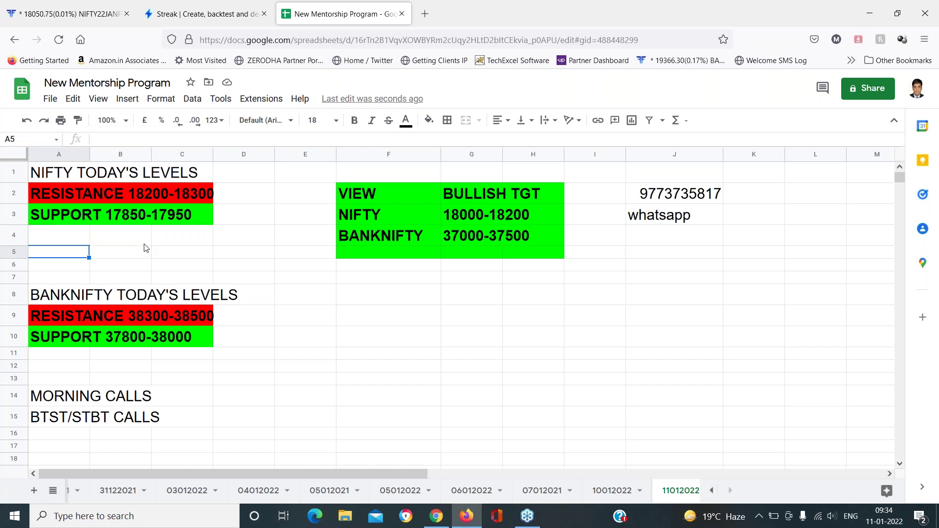
key("Right")
key("Right")
key("Right")
key("Up")
key("Up")
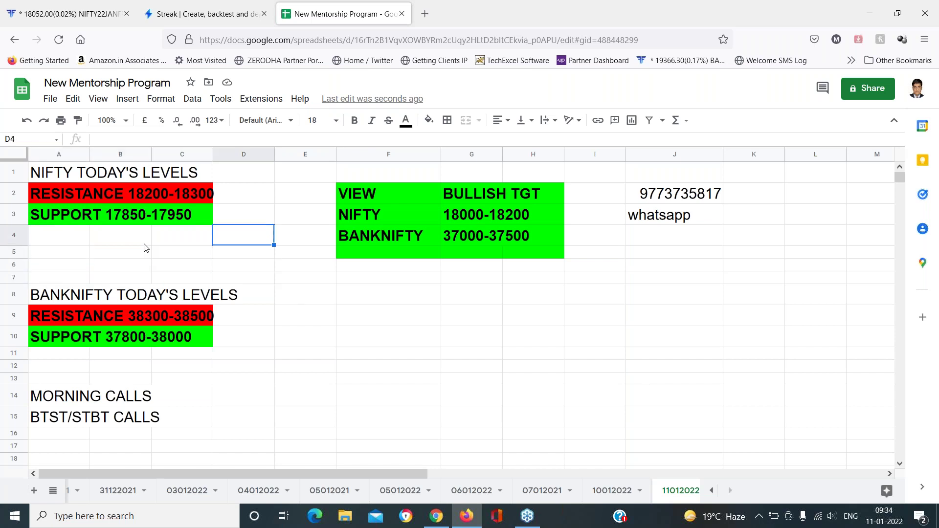
key("Right")
key("Right")
key("Right")
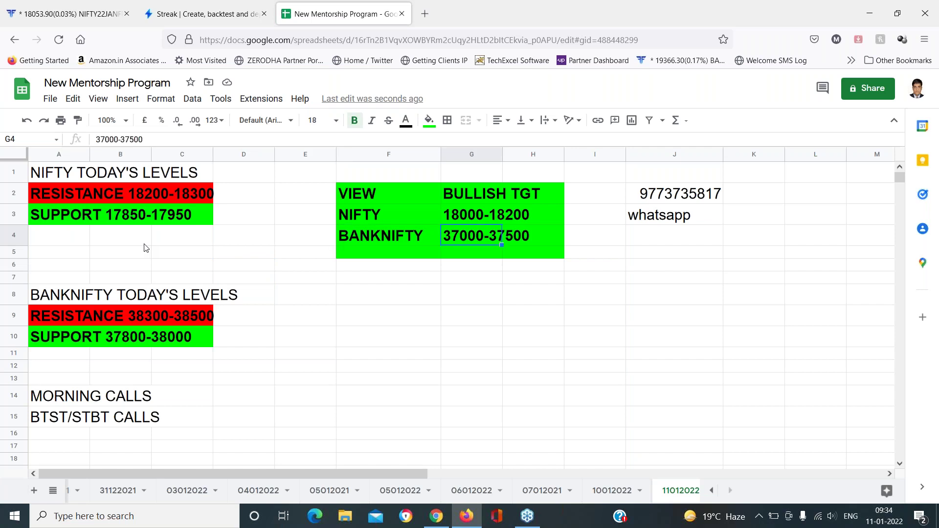
key("Up")
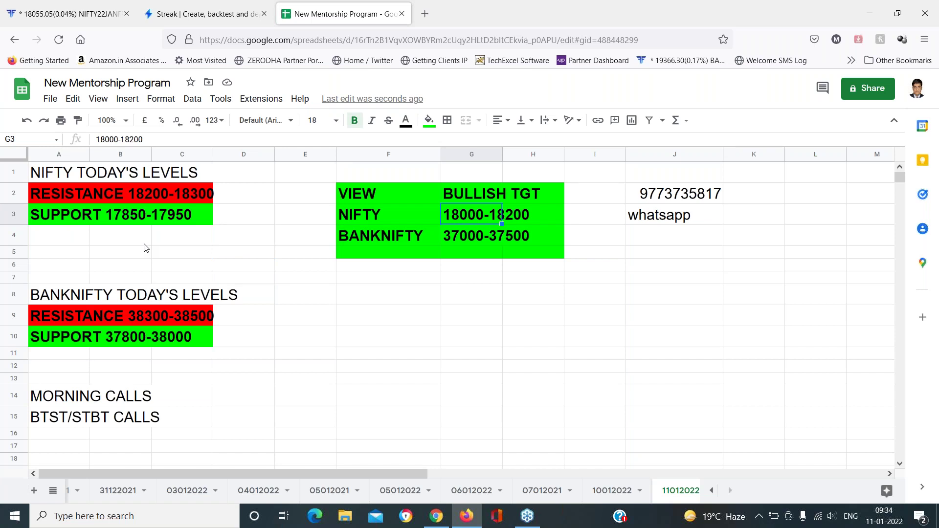
Step: Return to the trading chart, load the BANKNIFTY futures from the watchlist and examine the hourly candles around the blue horizontal line
key("ctrl+Tab")
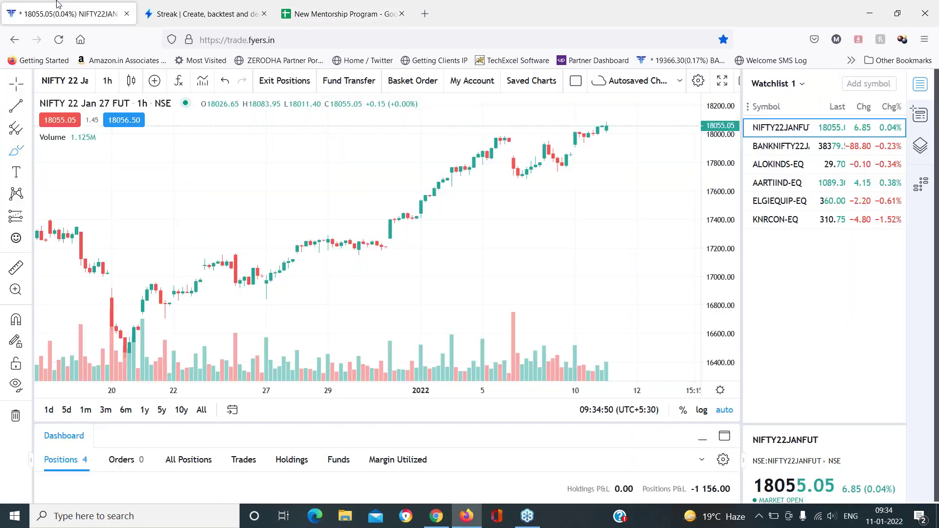
left_click(797, 147)
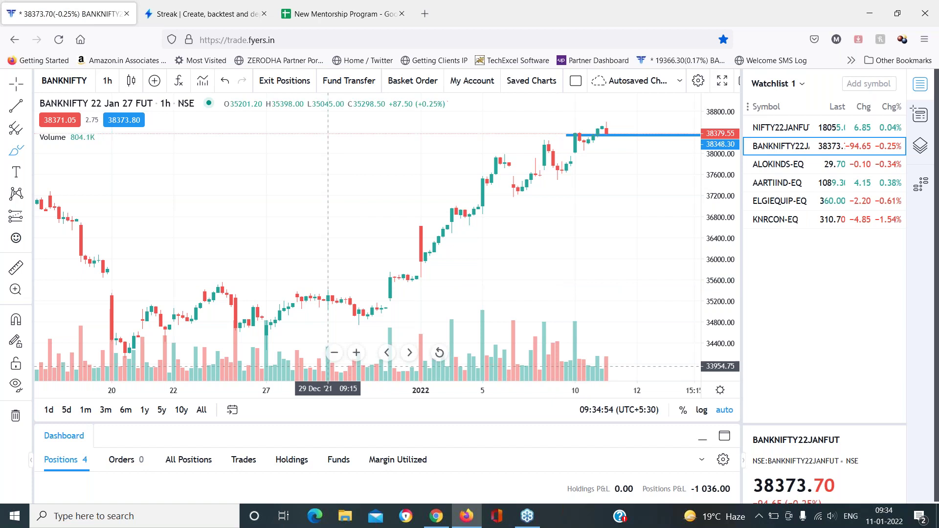
scroll(357, 353, "down", 2)
left_click(356, 353)
left_click(356, 353)
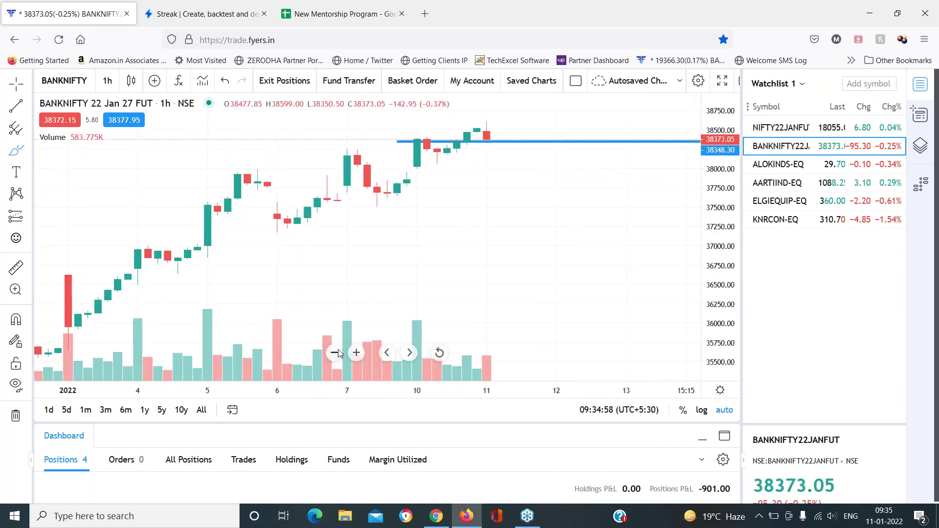
left_click(335, 353)
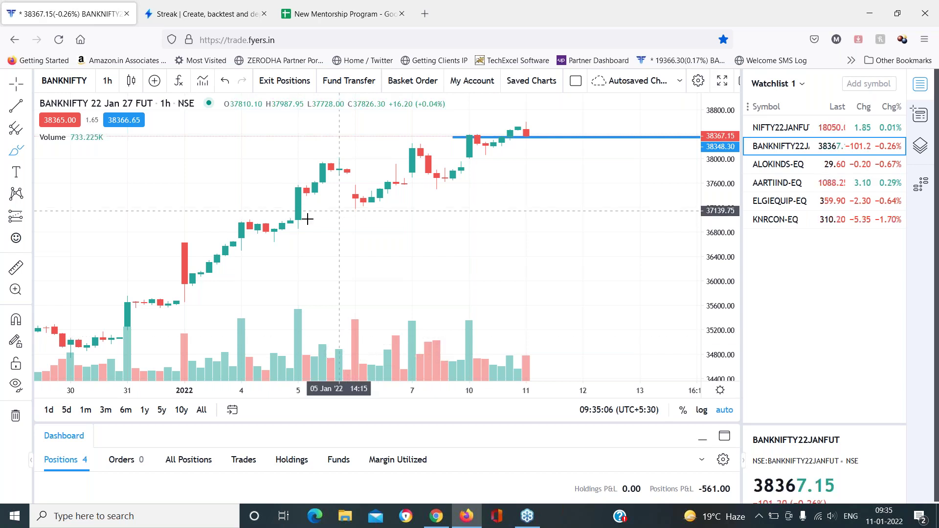
scroll(357, 357, "down", 2)
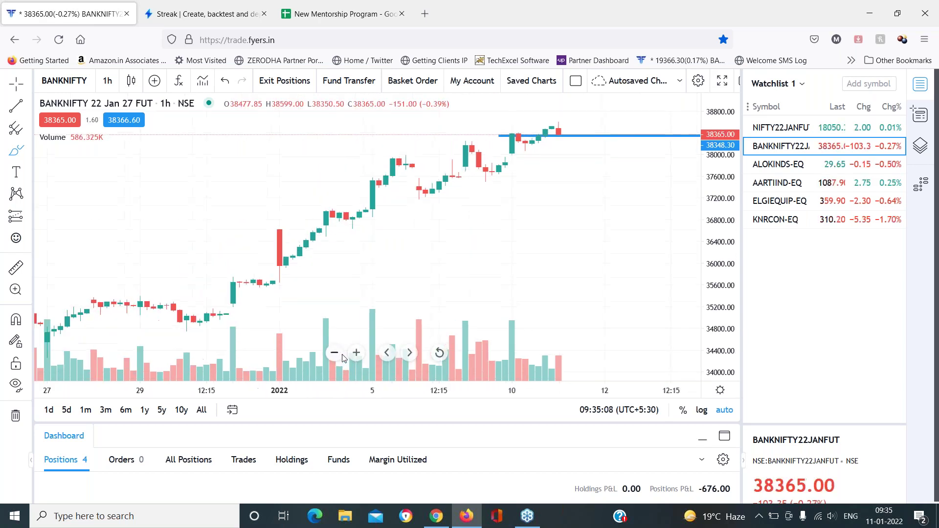
scroll(357, 358, "up", 4)
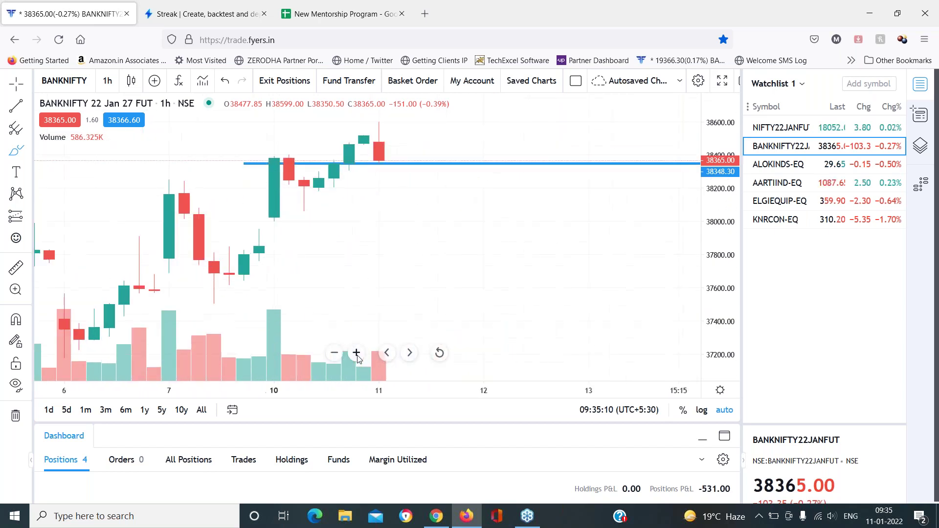
Step: Circle the latest hourly BANKNIFTY candle with a freehand brush loop and delete the loop
left_click(27, 151)
left_click(60, 152)
mouse_move(379, 119)
left_mouse_down()
mouse_move(394, 124)
mouse_move(394, 159)
mouse_move(398, 144)
left_mouse_up()
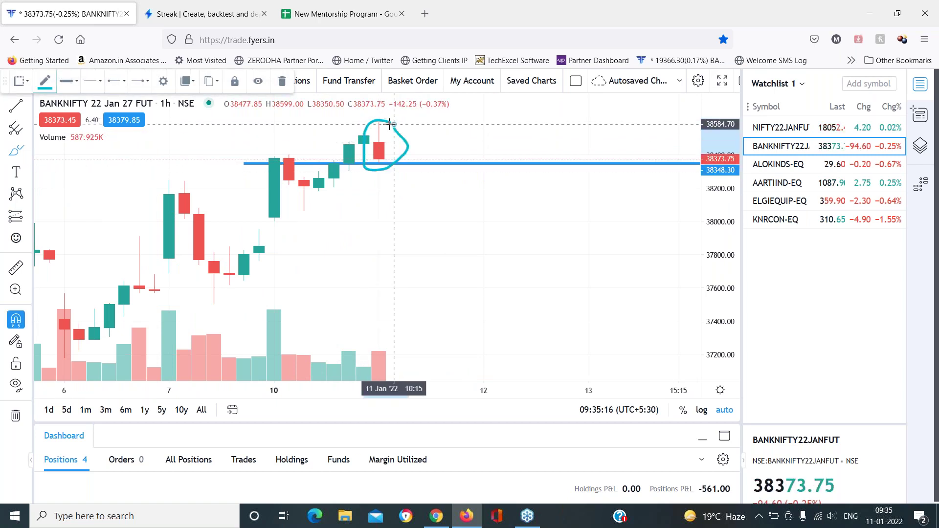
key("Delete")
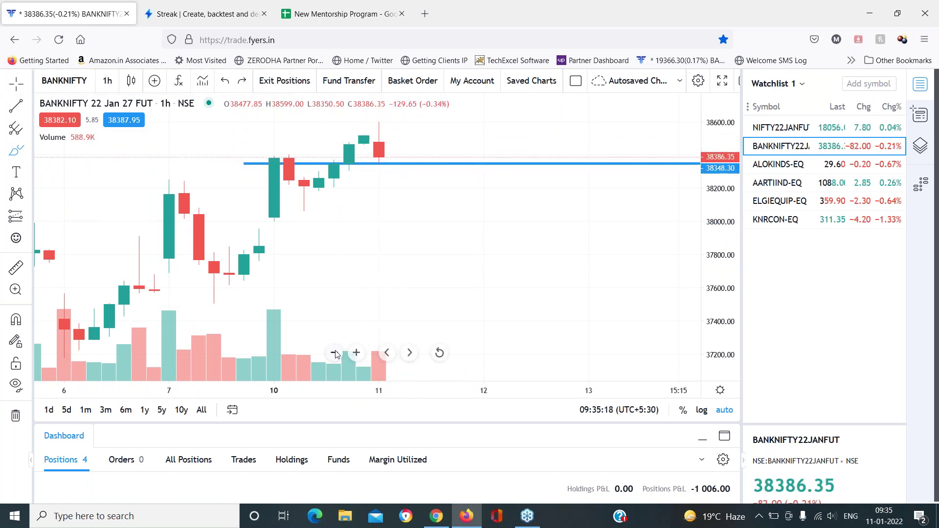
Step: Examine the hourly BANKNIFTY price history from early December to the latest candle for support and resistance areas
left_click(334, 353)
left_click(334, 353)
left_click(334, 352)
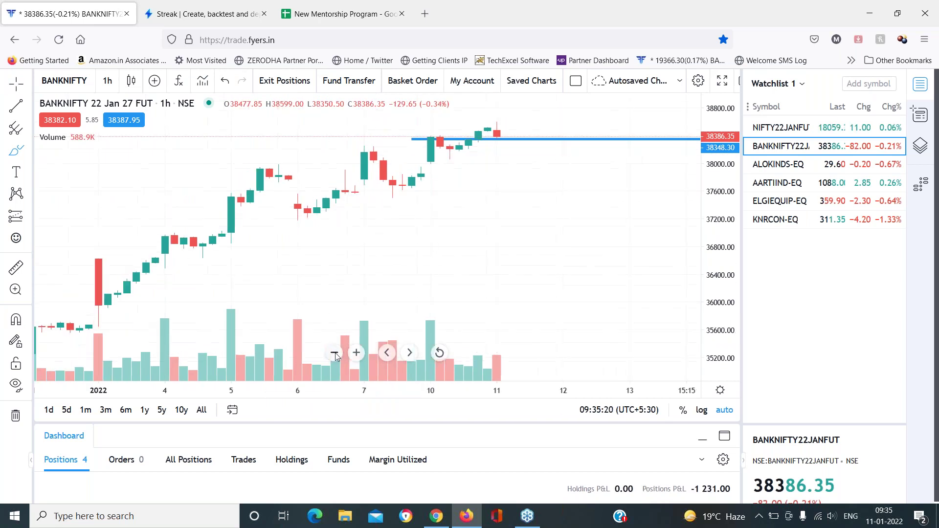
left_click(334, 352)
left_click(334, 352)
left_click(334, 352)
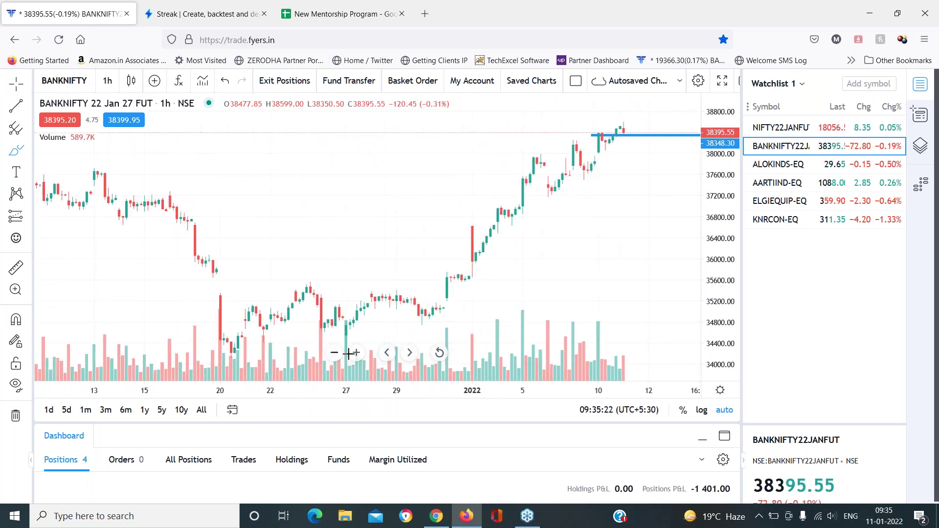
left_click(356, 353)
left_click(356, 352)
left_click(356, 353)
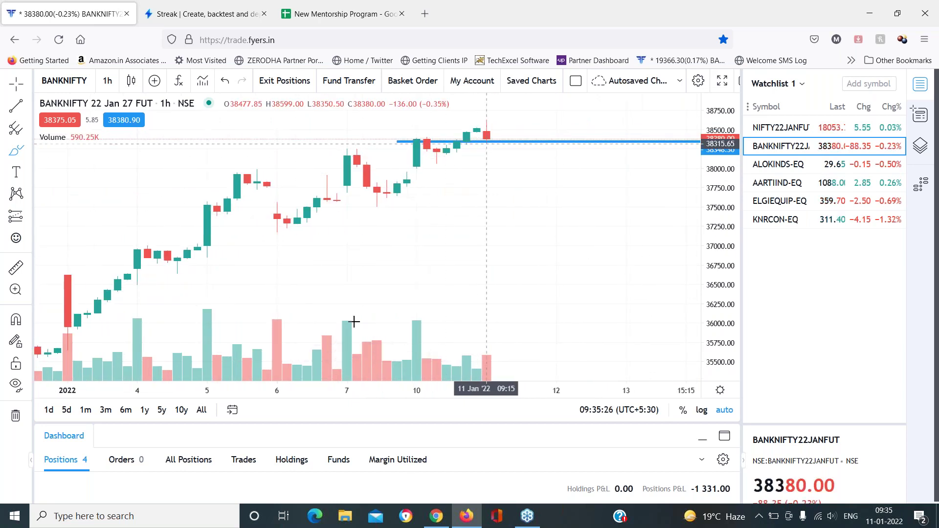
left_click(335, 353)
left_click(334, 353)
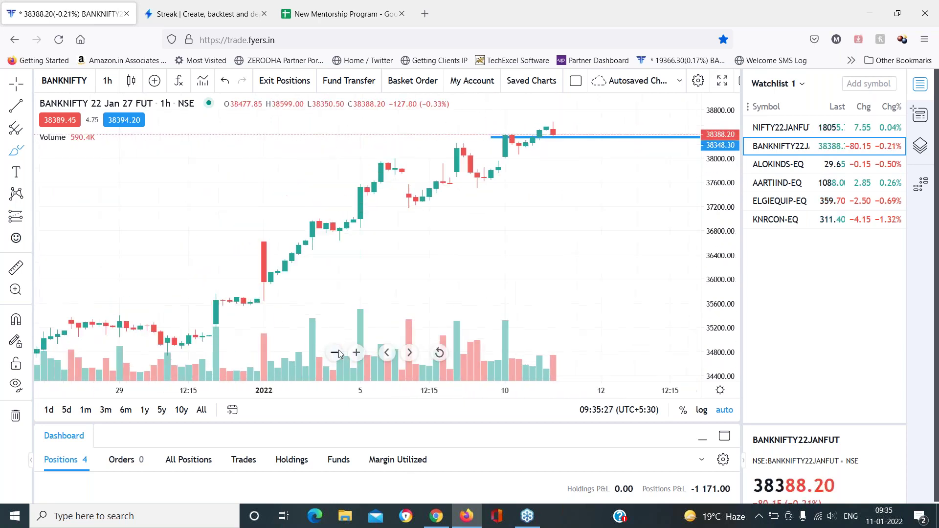
left_click(334, 352)
left_click(335, 352)
left_click(334, 352)
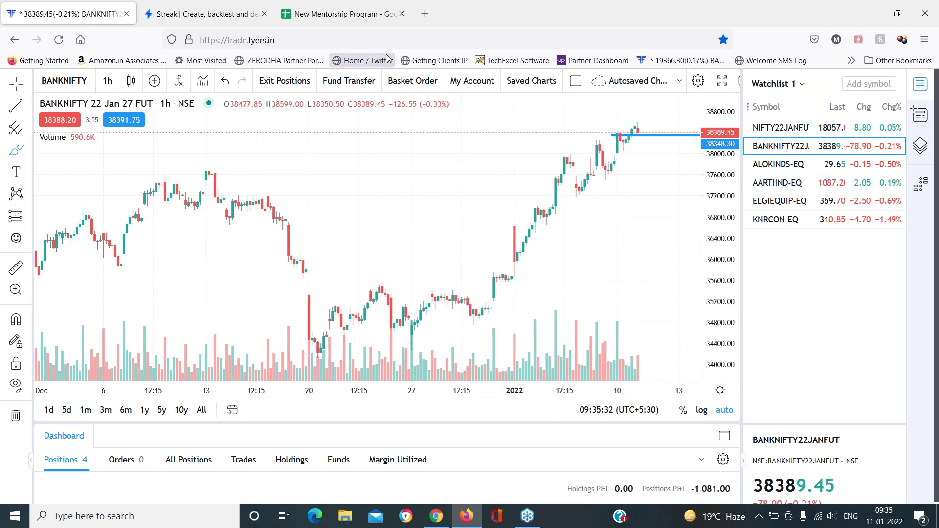
Step: Compare the BANKNIFTY levels in the New Mentorship Program spreadsheet with the hourly price history back to late October
left_click(338, 14)
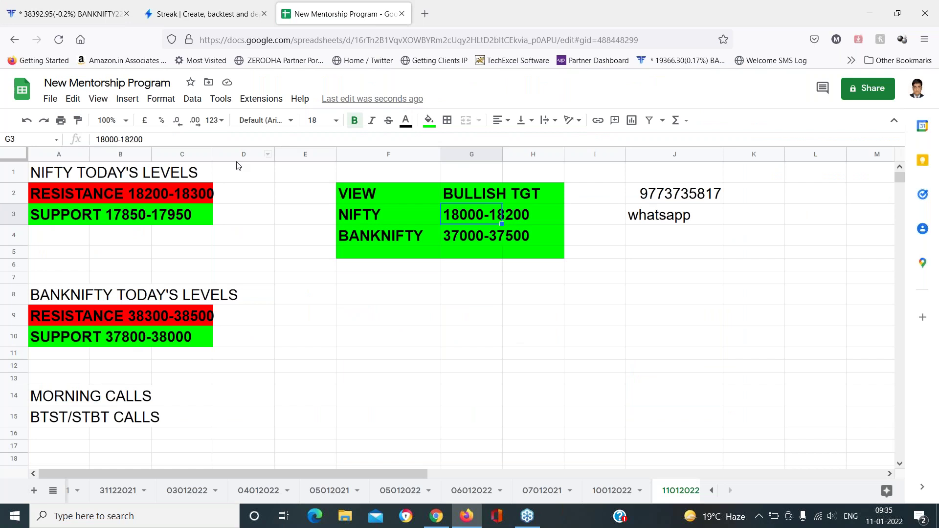
left_click(68, 13)
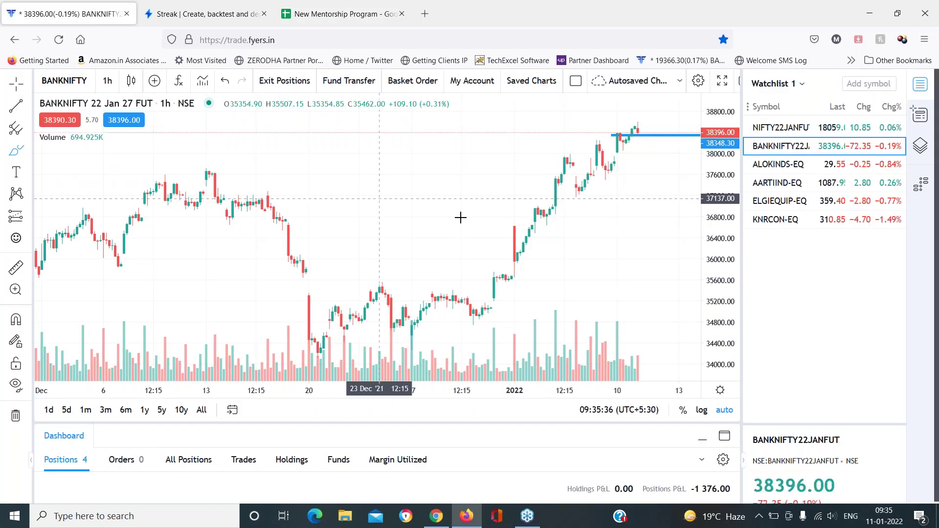
left_click(334, 352)
left_click(333, 352)
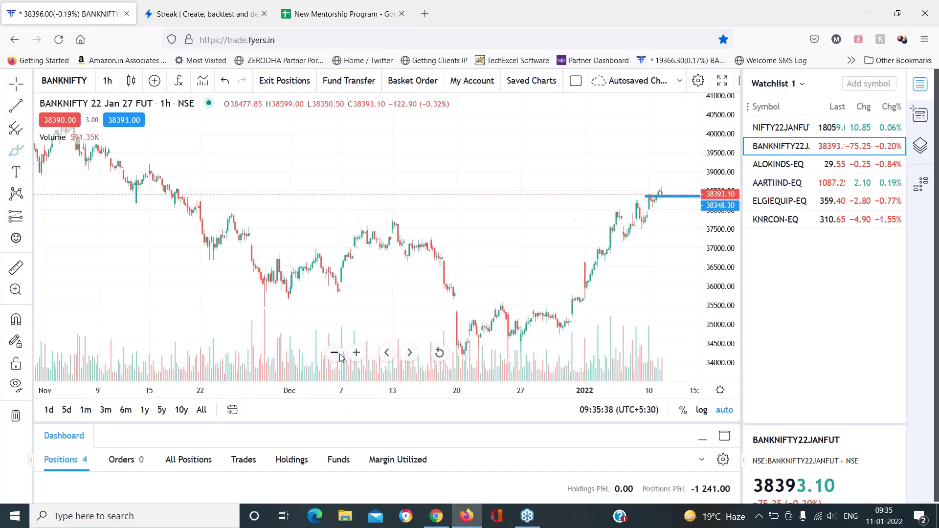
left_click(334, 352)
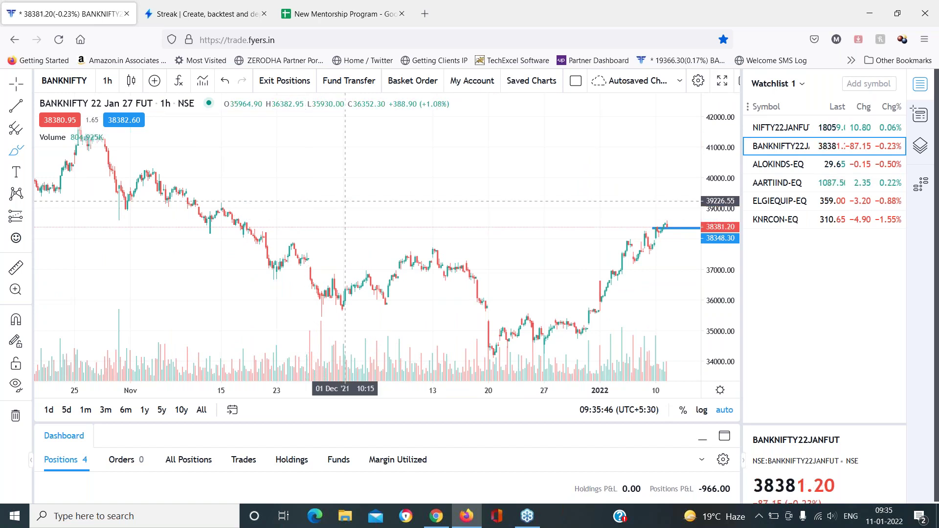
left_click(341, 5)
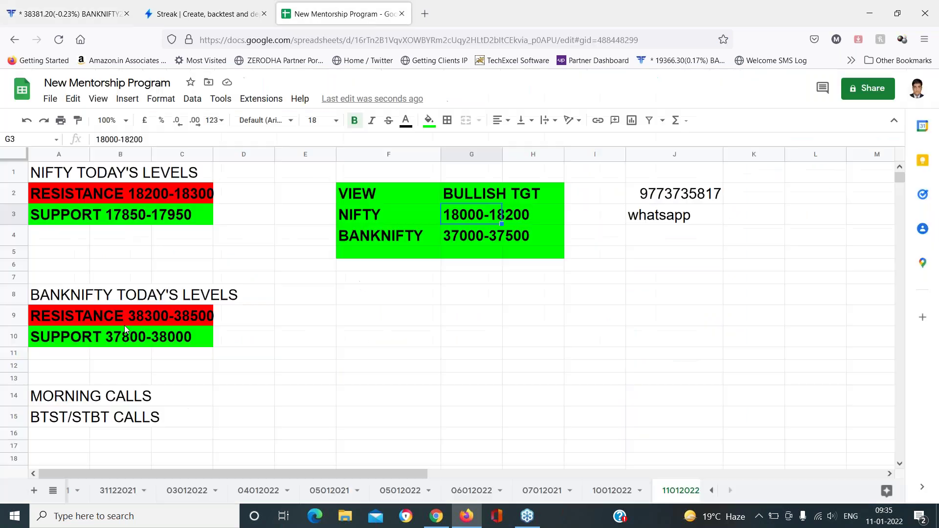
double_click(73, 314)
key("BackSpace")
key("BackSpace")
key("BackSpace")
key("BackSpace")
key("BackSpace")
key("BackSpace")
key("BackSpace")
key("BackSpace")
key("BackSpace")
type("500-38600")
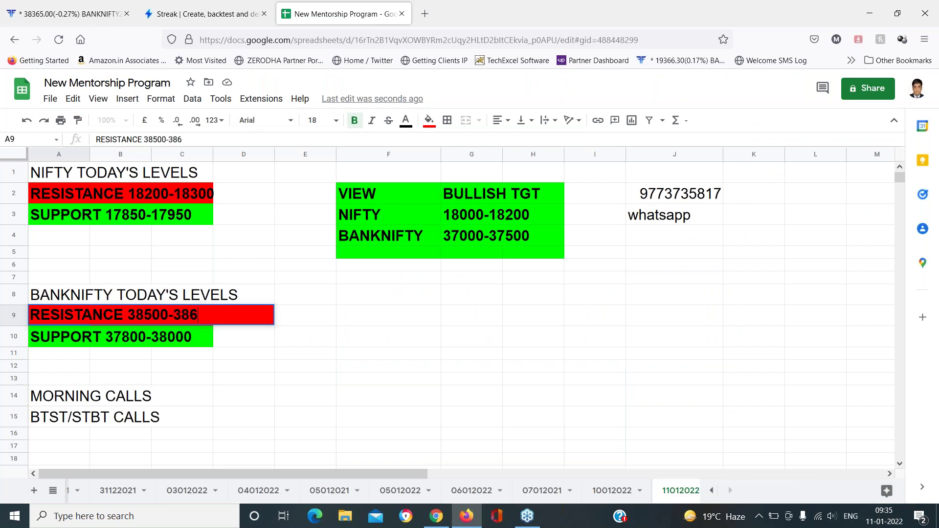
key("Return")
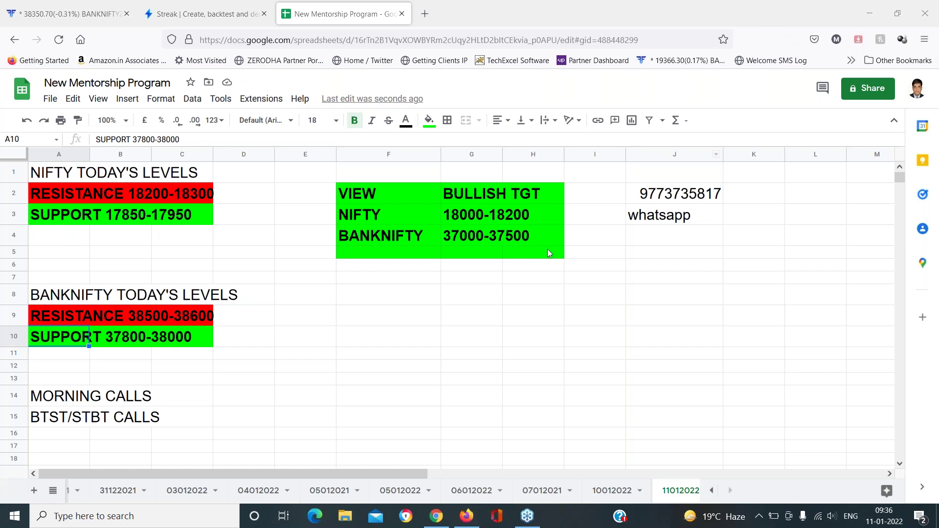
left_click(325, 295)
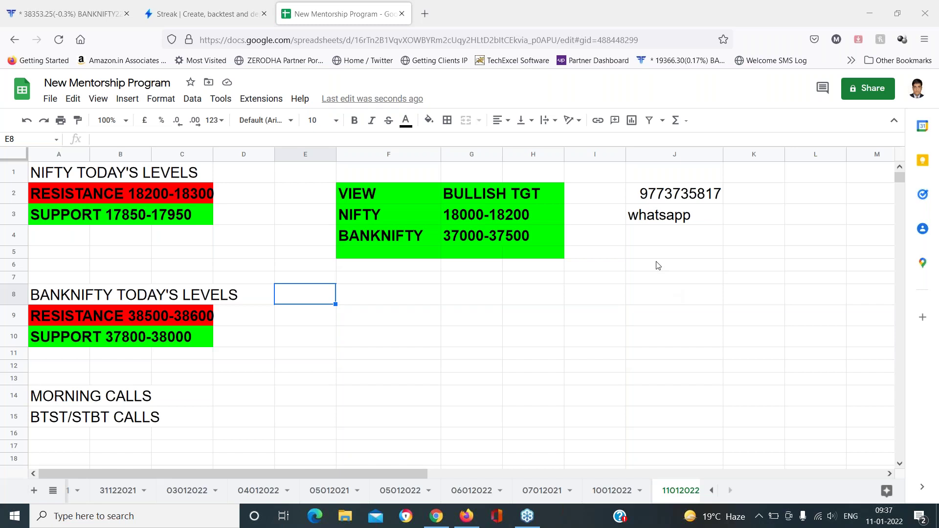
left_click(464, 311)
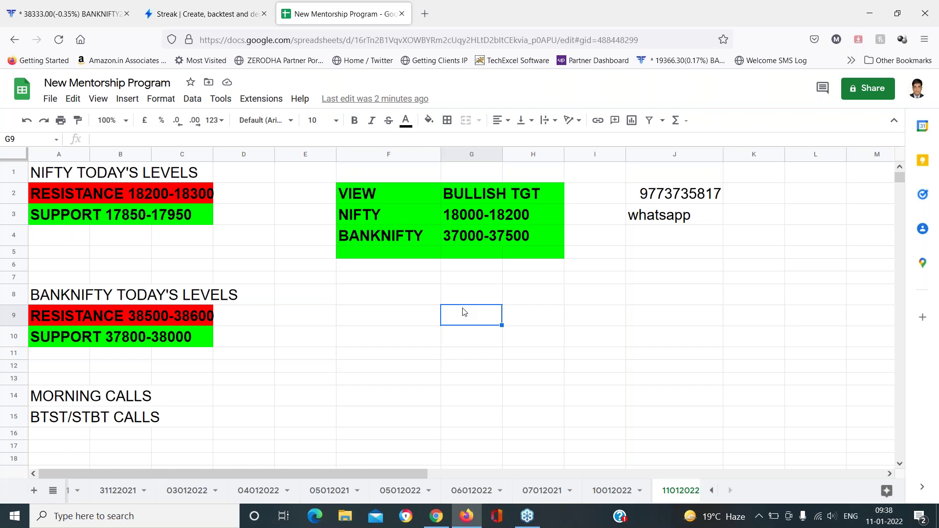
Step: Check the latest hourly BANKNIFTY candles on the trading chart, and return to the spreadsheet at cell F9
left_click(117, 5)
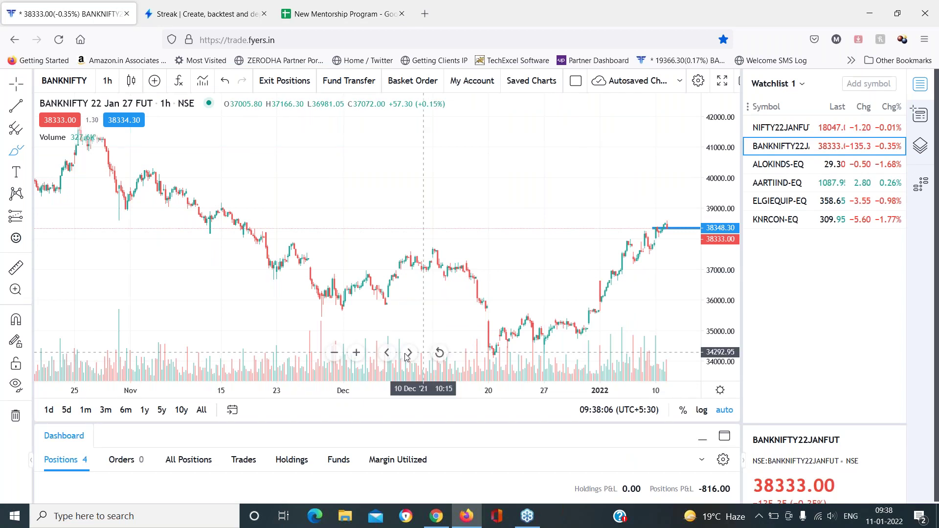
left_click(409, 352)
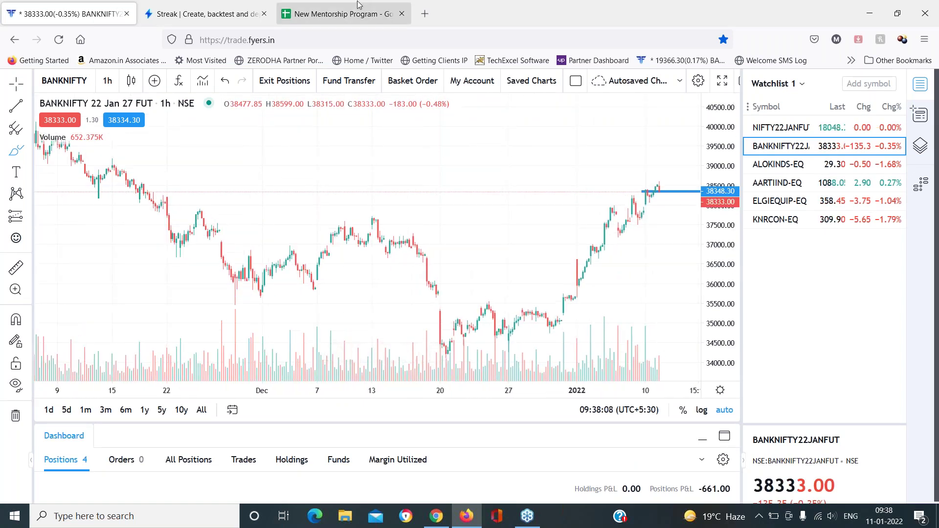
left_click(357, 12)
left_click(357, 315)
type("SELL S")
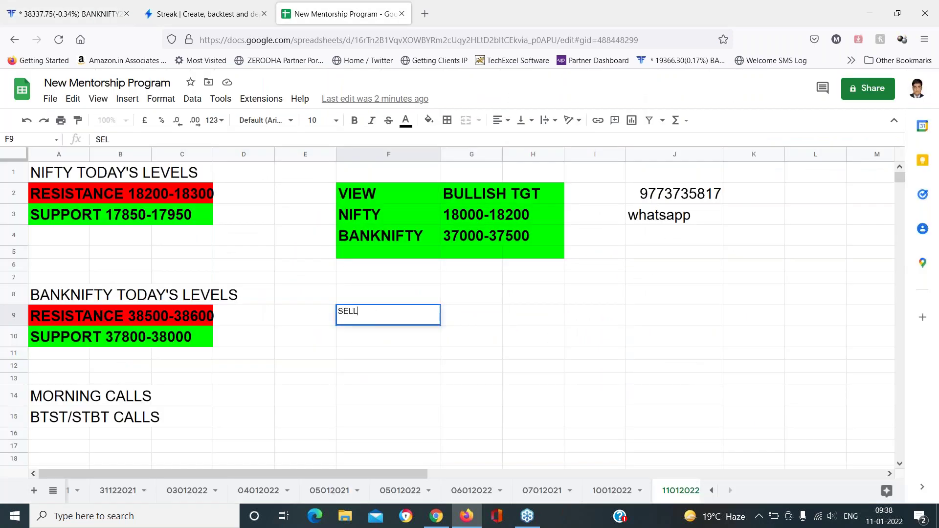
key("BackSpace")
key("BackSpace")
key("BackSpace")
key("BackSpace")
key("BackSpace")
key("BackSpace")
Step: Enter the trade calls "BUY NIFTY FUT 1 LOT" in cell F9 and "SELL BANKNIFTY 1 LOT" in cell F10
type("BUY NIFT")
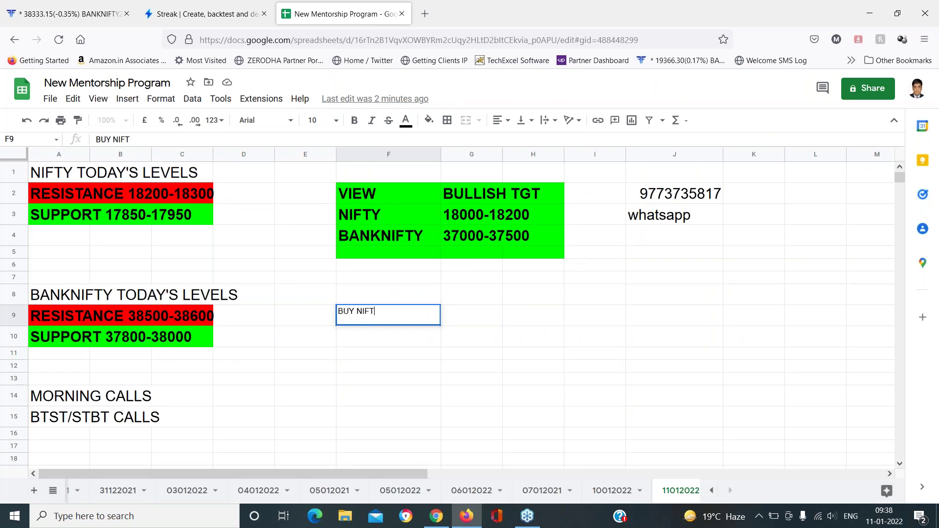
type("Y FUT 1 LOT")
key("Return")
type("SELL BANK")
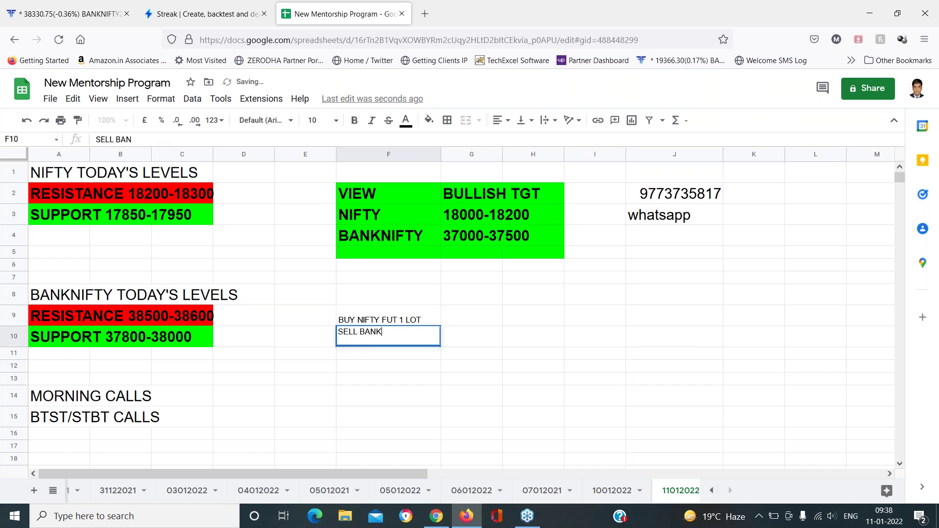
type("NIFTY F")
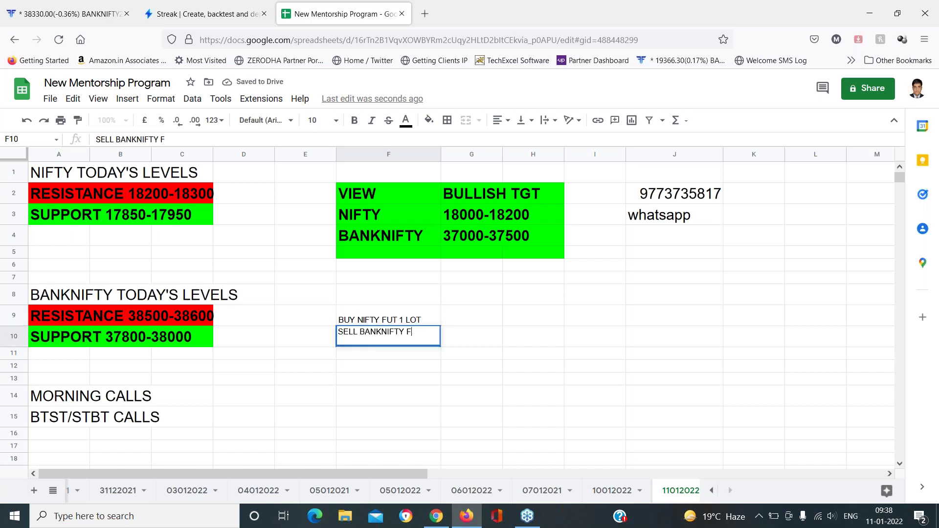
key("BackSpace")
type("1 LOT")
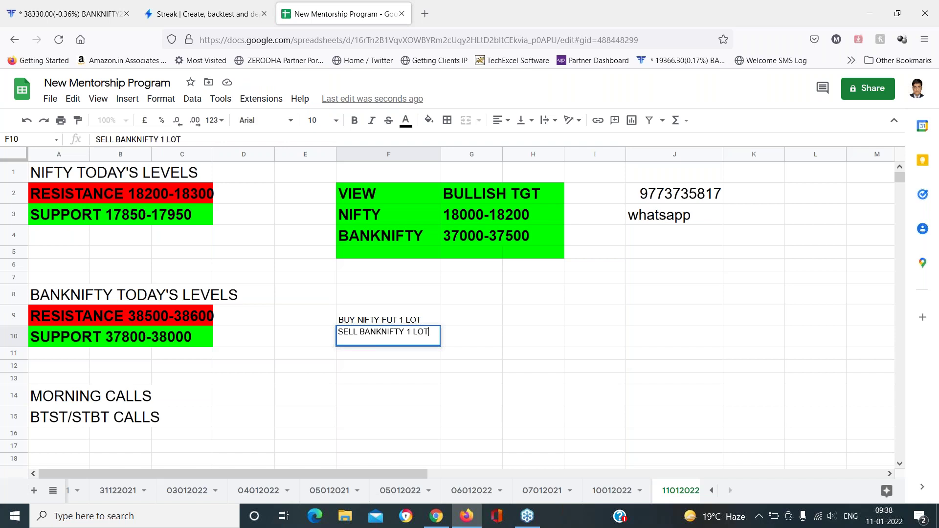
key("Return")
Step: Insert the word FUT in the sell call in cell F10 so it reads "SELL BANKNIFTY FUT 1 LOT"
left_click(388, 315)
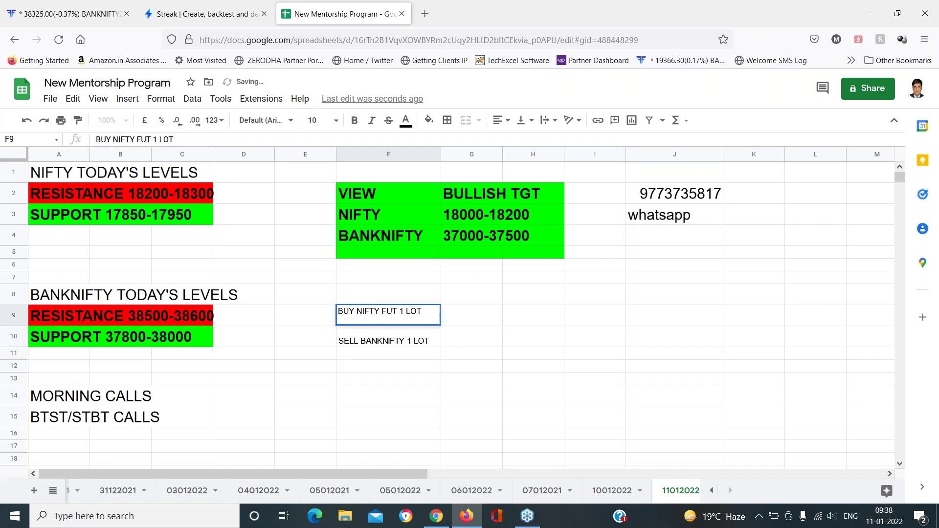
key("Down")
key("Down")
key("Up")
key("Return")
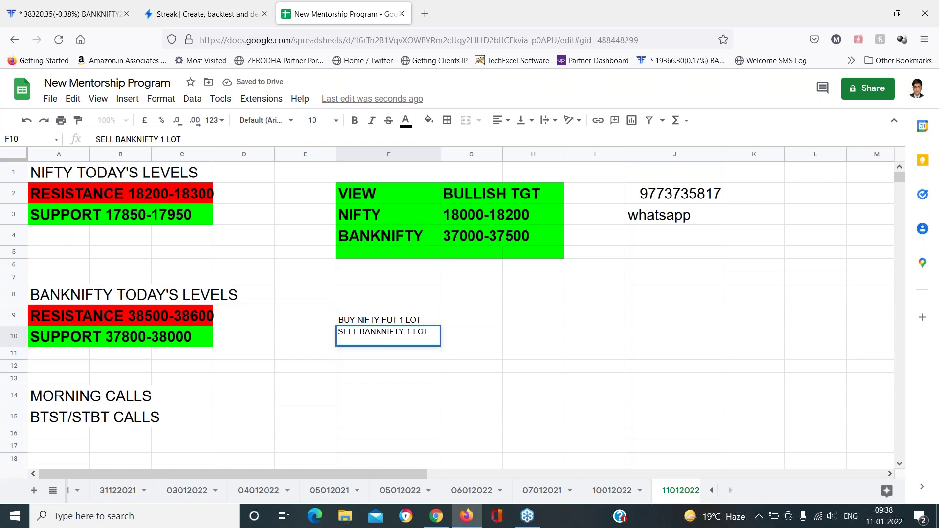
key("Left")
key("Left")
key("Left")
key("Left")
key("Left")
type("FUT")
key("Return")
Step: Format the two trade calls in F9:G10 in bold at font size 18
key("Up")
key("Up")
key("shift+Down")
key("shift+Right")
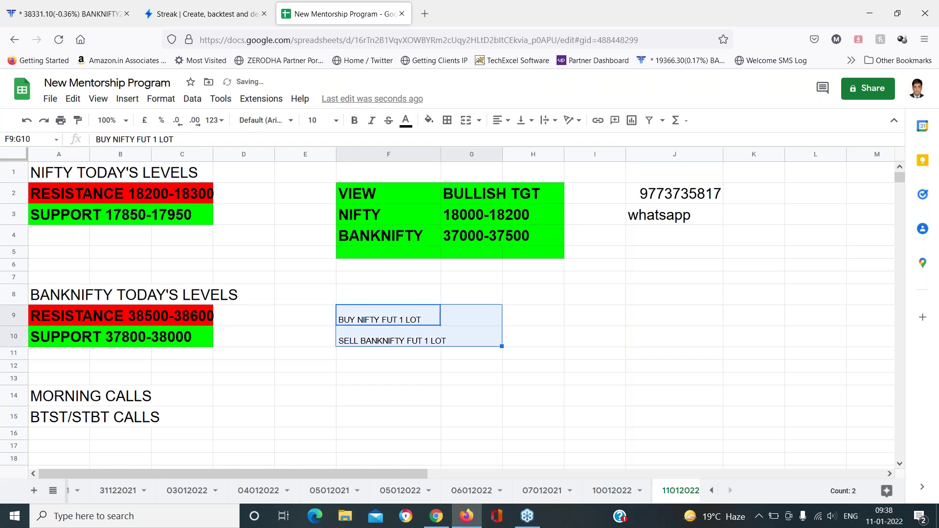
left_click(336, 121)
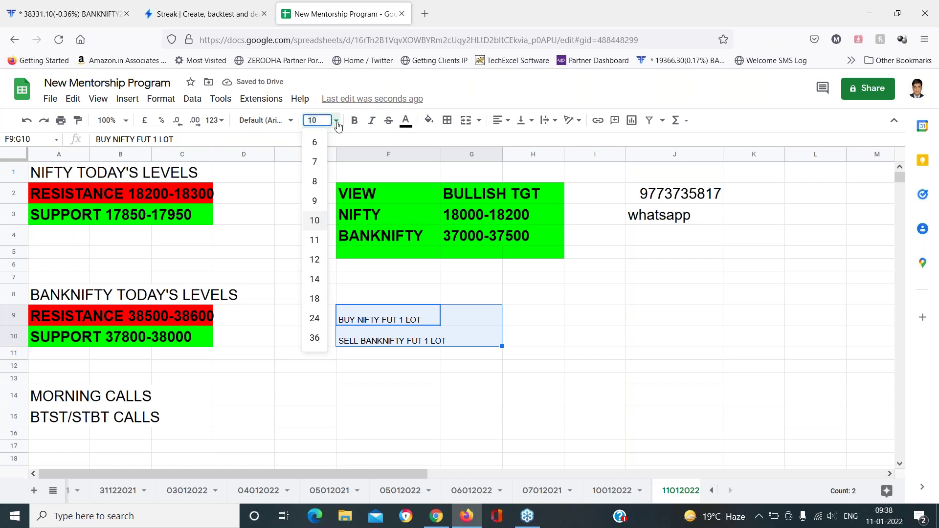
left_click(314, 298)
key("ctrl+b")
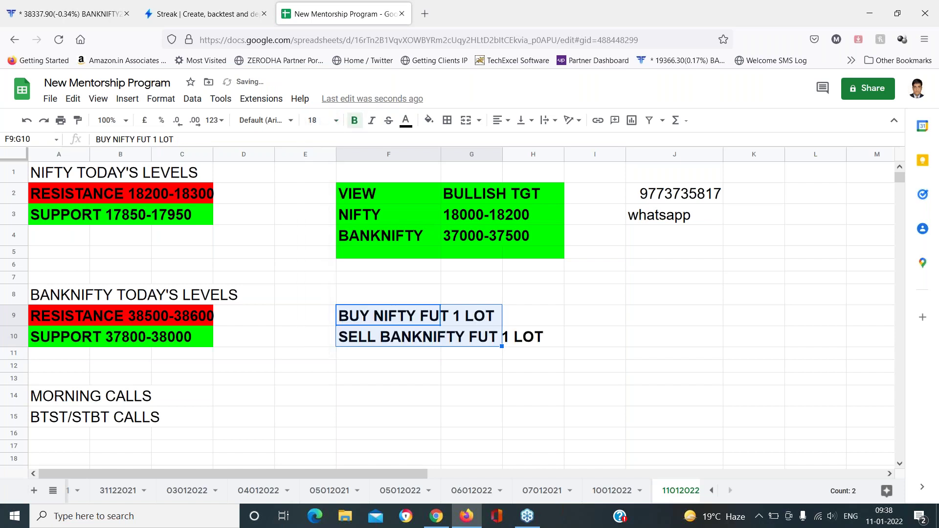
key("Down")
Step: Look up the NIFTY futures price on the trading site and append "@ 18044" to the buy call in cell F9
left_click(95, 4)
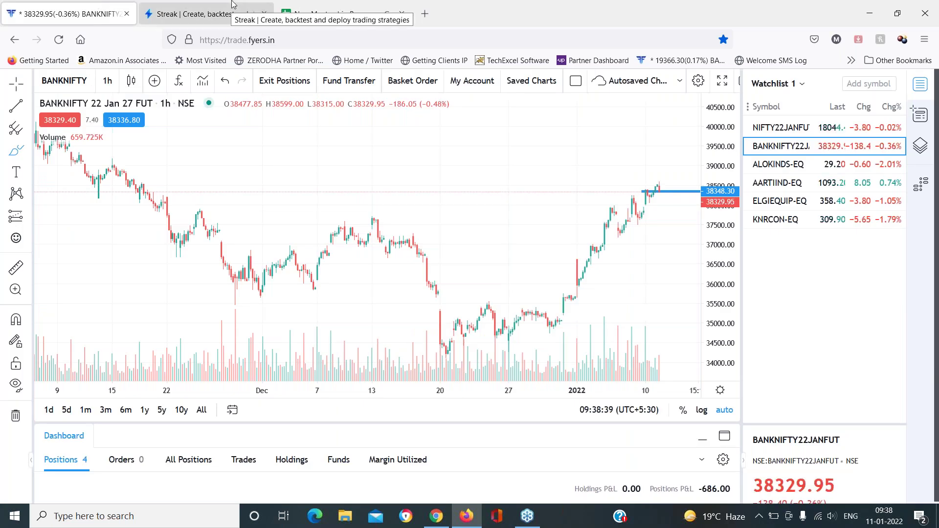
left_click(342, 14)
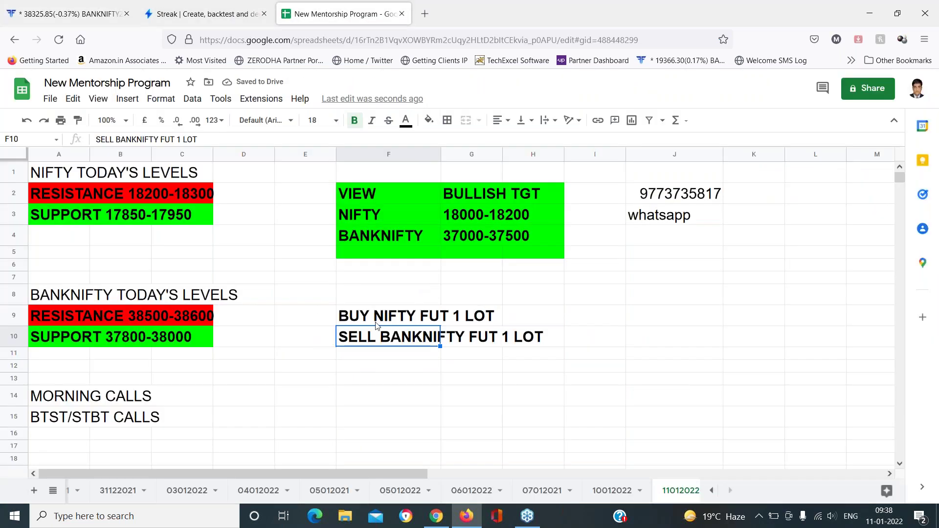
key("Up")
key("Return")
type("@ 10")
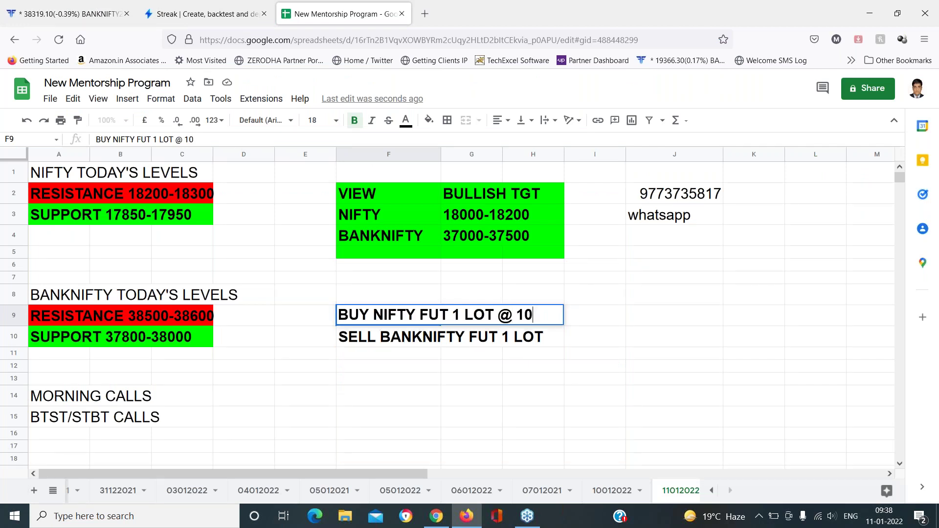
key("BackSpace")
type("8044")
key("Return")
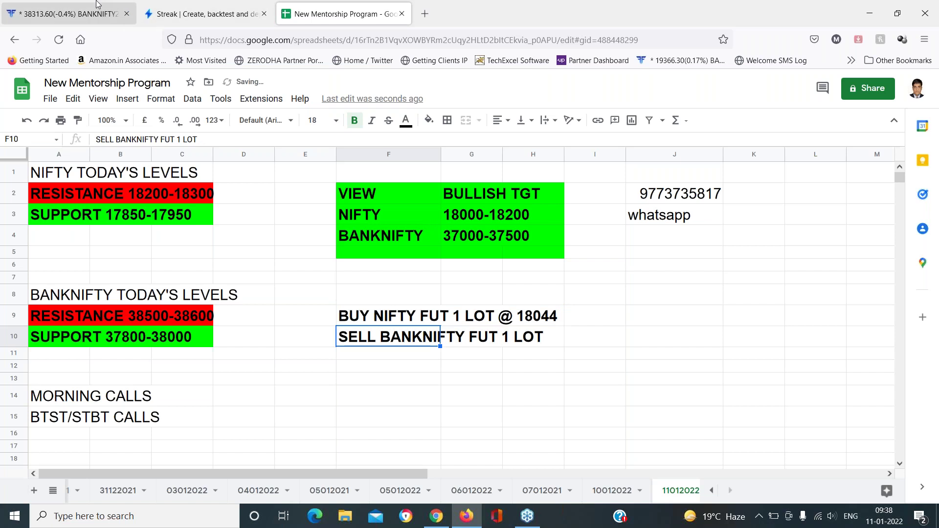
Step: Look up the BANKNIFTY futures price on the trading site and append "@ 38320" to the sell call in cell F10
key("ctrl+1")
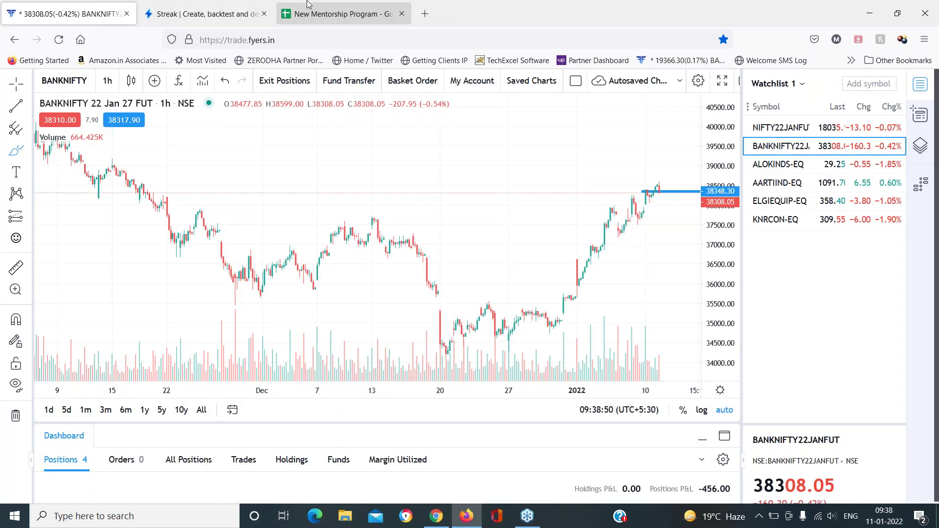
left_click(308, 6)
type("@ 38320")
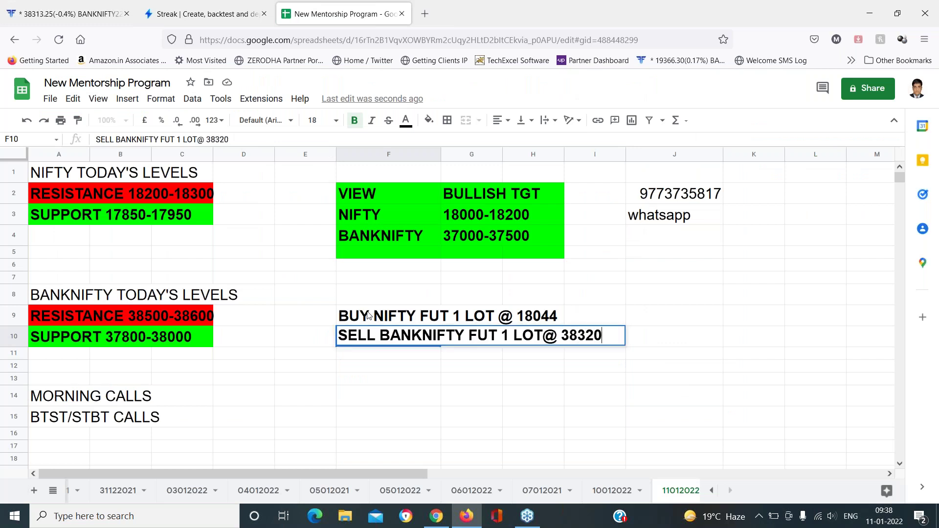
key("Return")
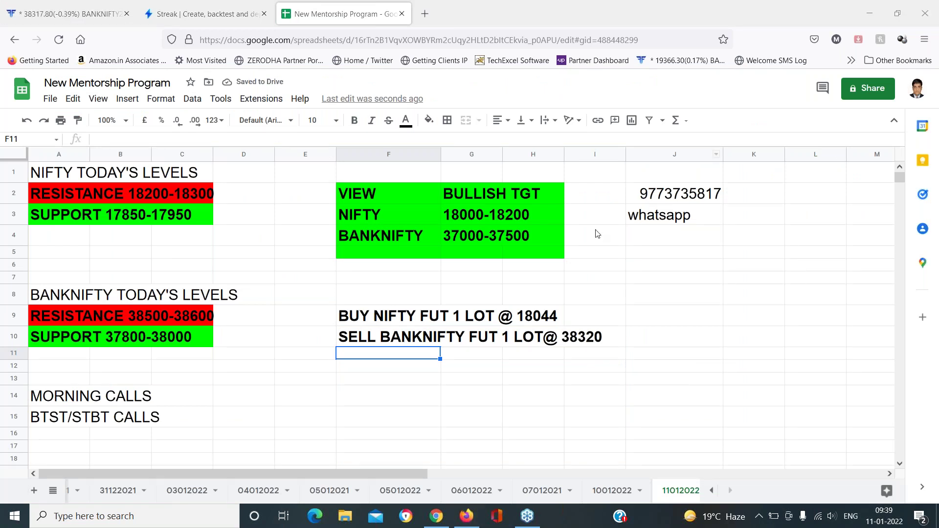
Step: Compare the NIFTY buy call and BANKNIFTY sell call in the spreadsheet with the live futures prices on the trading site
left_click(357, 323)
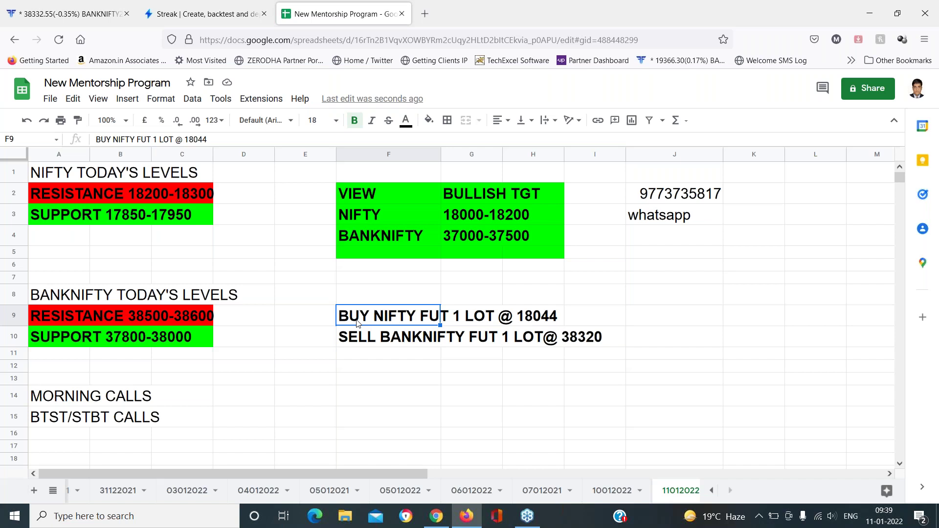
left_click(90, 4)
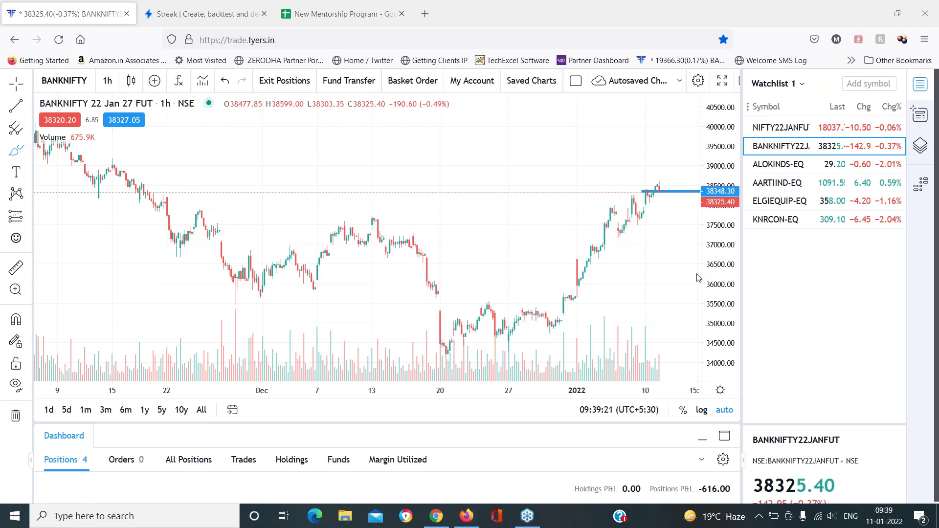
left_click(343, 14)
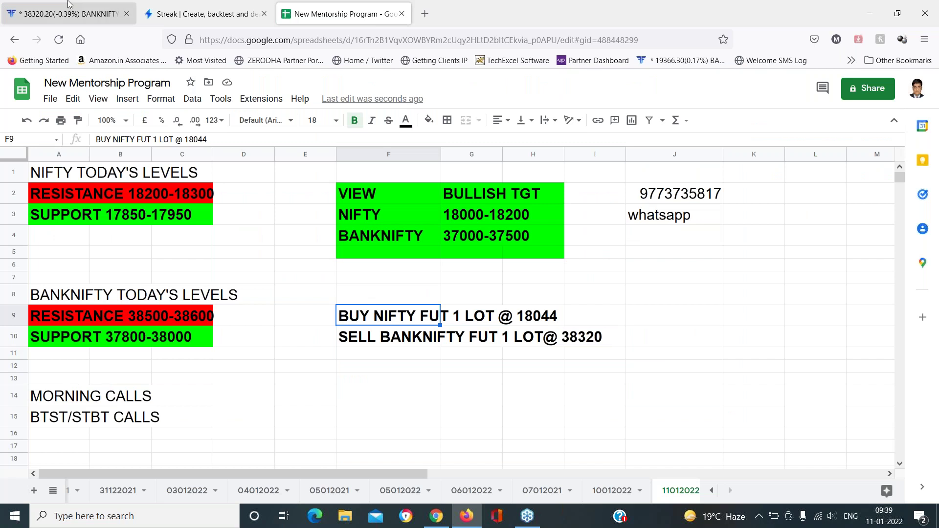
left_click(73, 14)
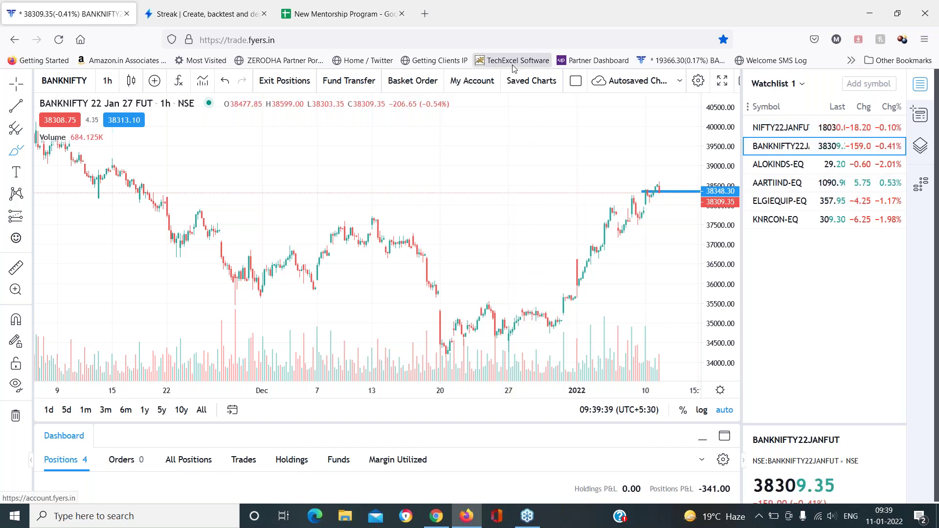
left_click(342, 14)
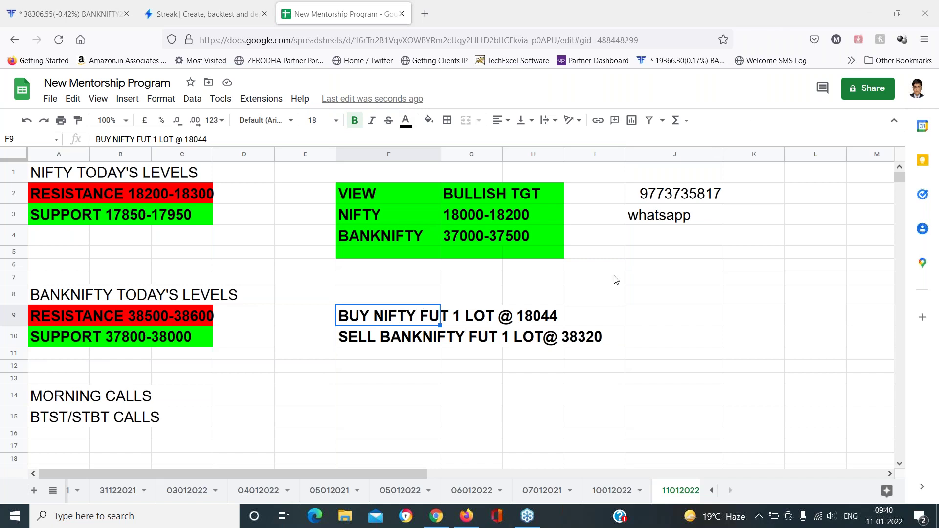
left_click(457, 317)
left_click(455, 338)
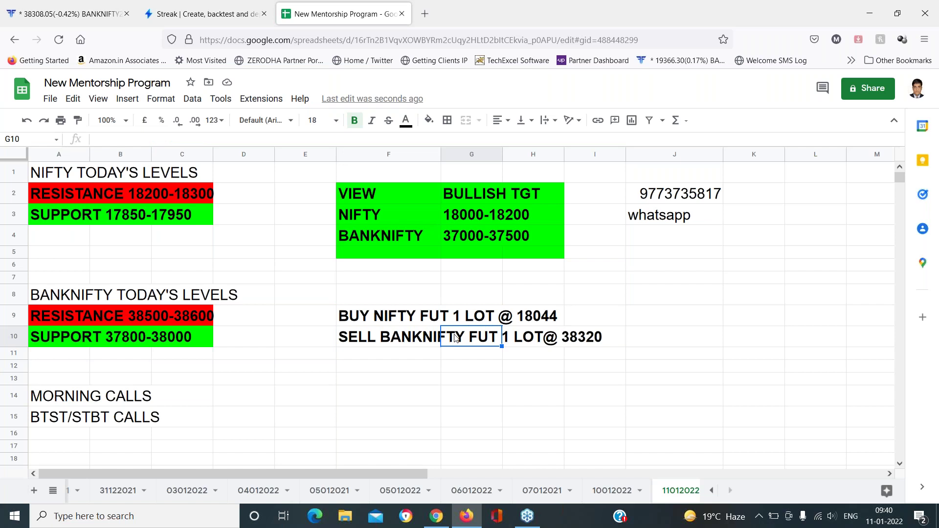
left_click(453, 319)
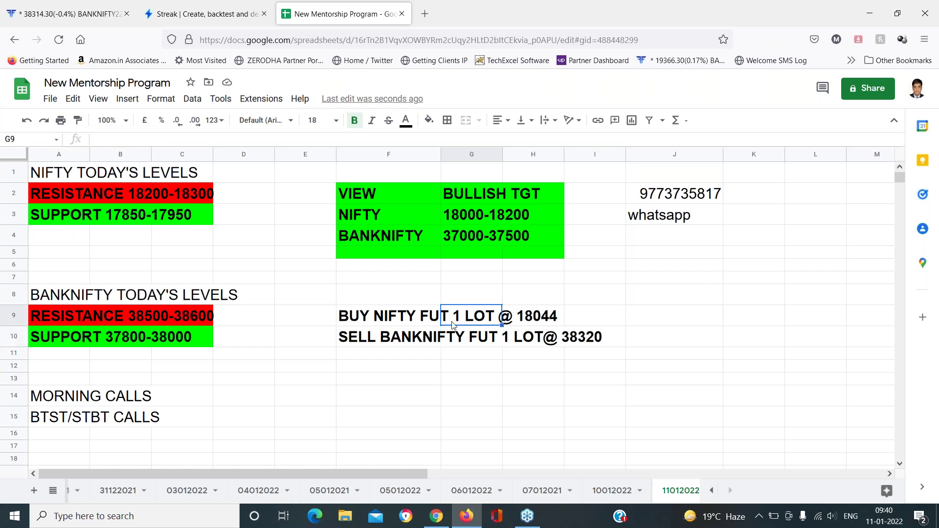
left_click(455, 337)
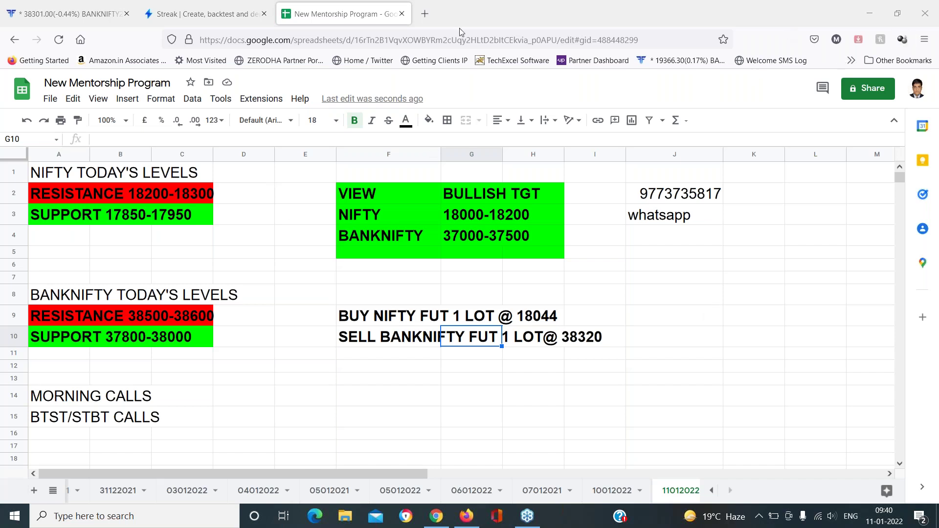
Step: Return to the trading chart and examine the early January hourly BANKNIFTY futures candles up to the blue horizontal line
left_click(86, 4)
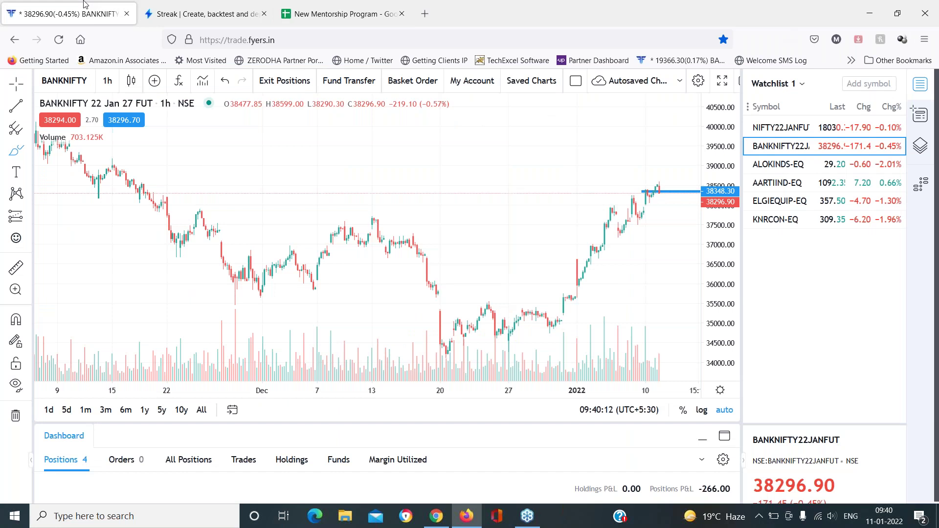
left_click(795, 128)
left_click(790, 146)
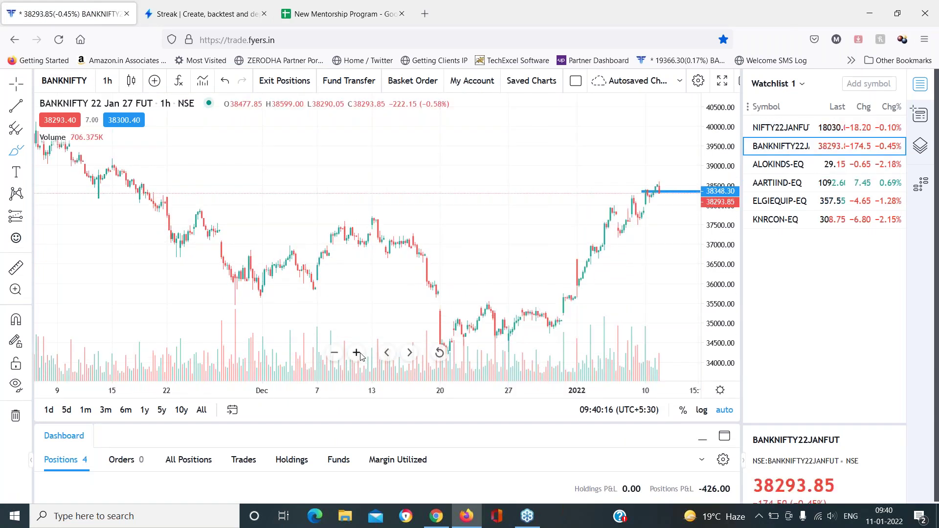
left_click(359, 354)
left_click(358, 354)
left_click(359, 353)
left_click(358, 354)
left_click(358, 354)
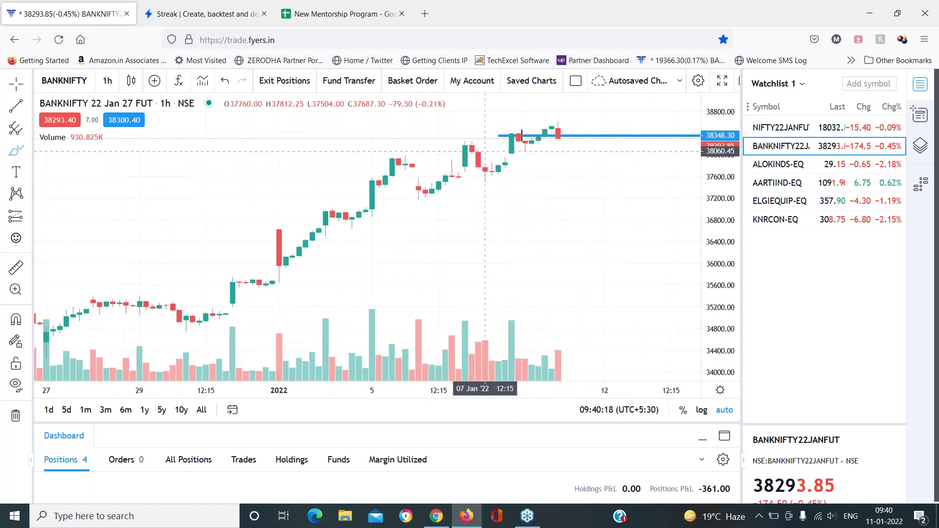